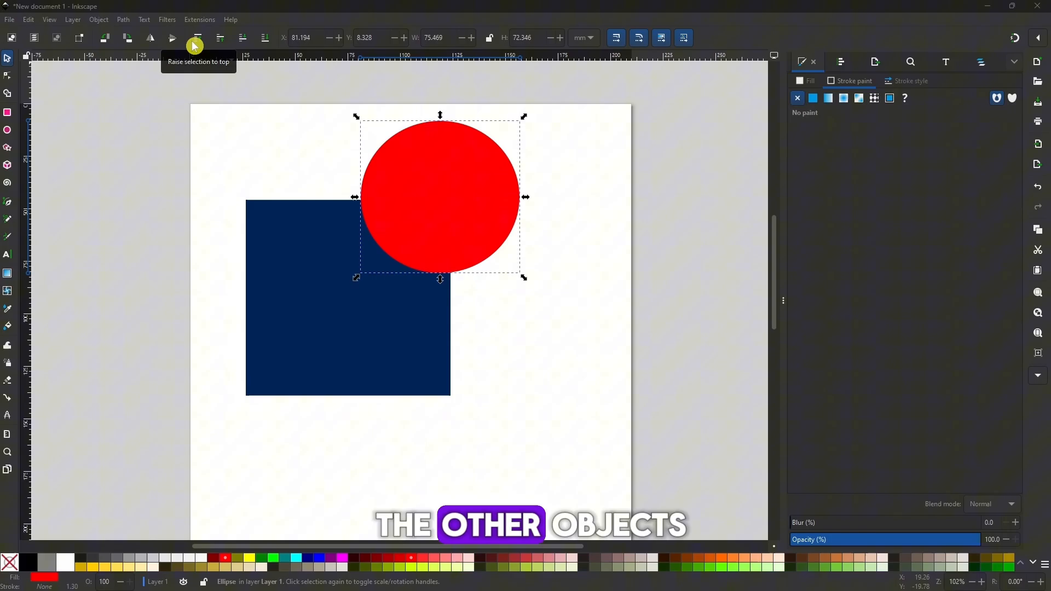
# Lower the red circle one level behind the blue rectangle and shift it slightly down and to the right
pyautogui.click(285, 146)
pyautogui.click(378, 188)
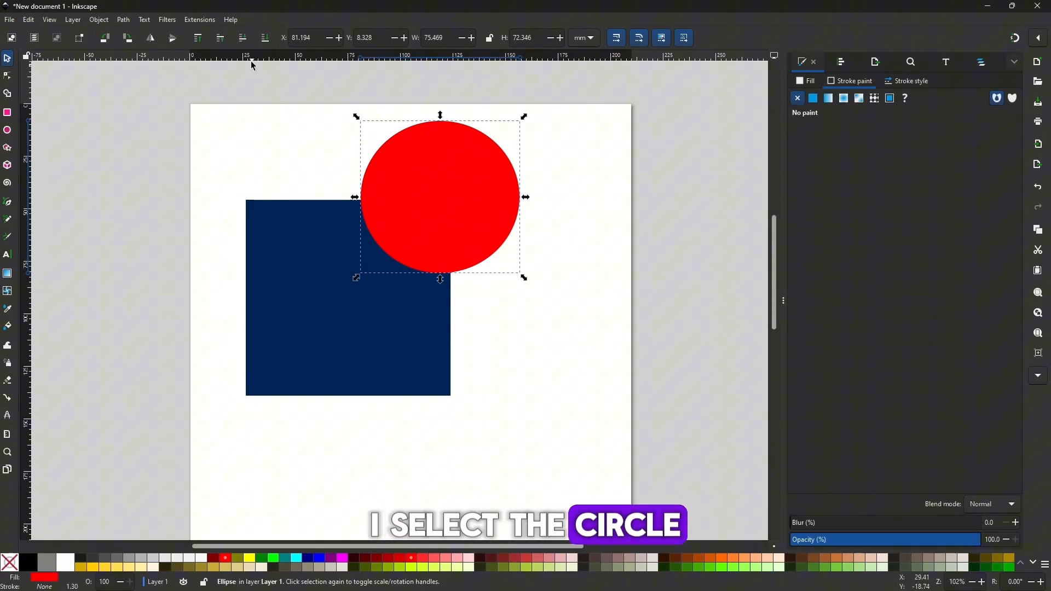
pyautogui.click(243, 40)
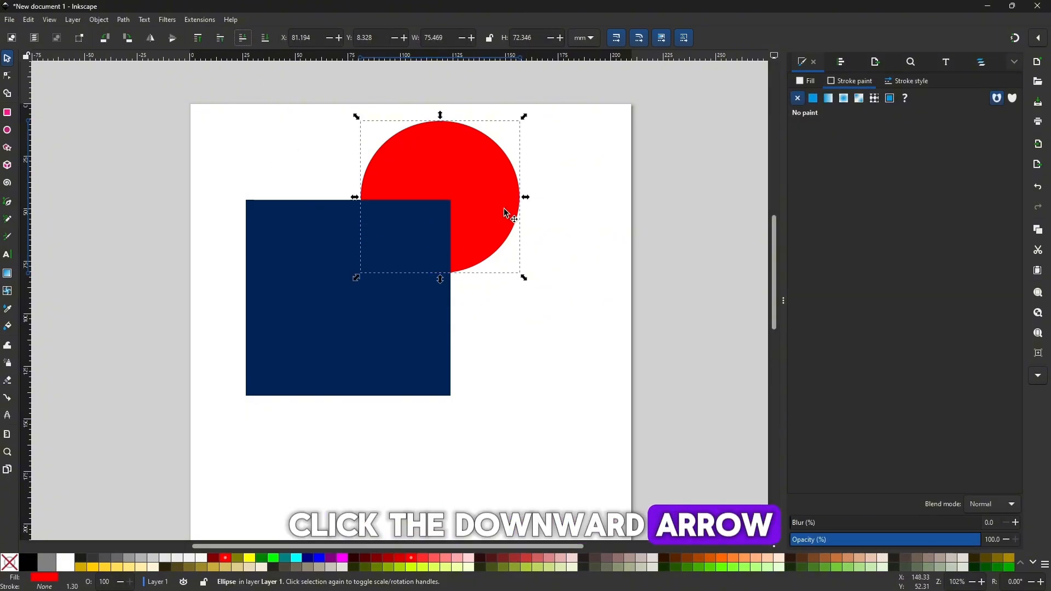
pyautogui.moveTo(483, 187)
pyautogui.mouseDown()
pyautogui.moveTo(279, 174)
pyautogui.moveTo(386, 196)
pyautogui.moveTo(335, 174)
pyautogui.moveTo(466, 203)
pyautogui.moveTo(333, 215)
pyautogui.moveTo(467, 204)
pyautogui.moveTo(493, 187)
pyautogui.moveTo(531, 430)
pyautogui.moveTo(553, 330)
pyautogui.moveTo(465, 357)
pyautogui.moveTo(507, 249)
pyautogui.moveTo(340, 209)
pyautogui.moveTo(381, 163)
pyautogui.moveTo(370, 352)
pyautogui.moveTo(496, 179)
pyautogui.moveTo(490, 206)
pyautogui.mouseUp()
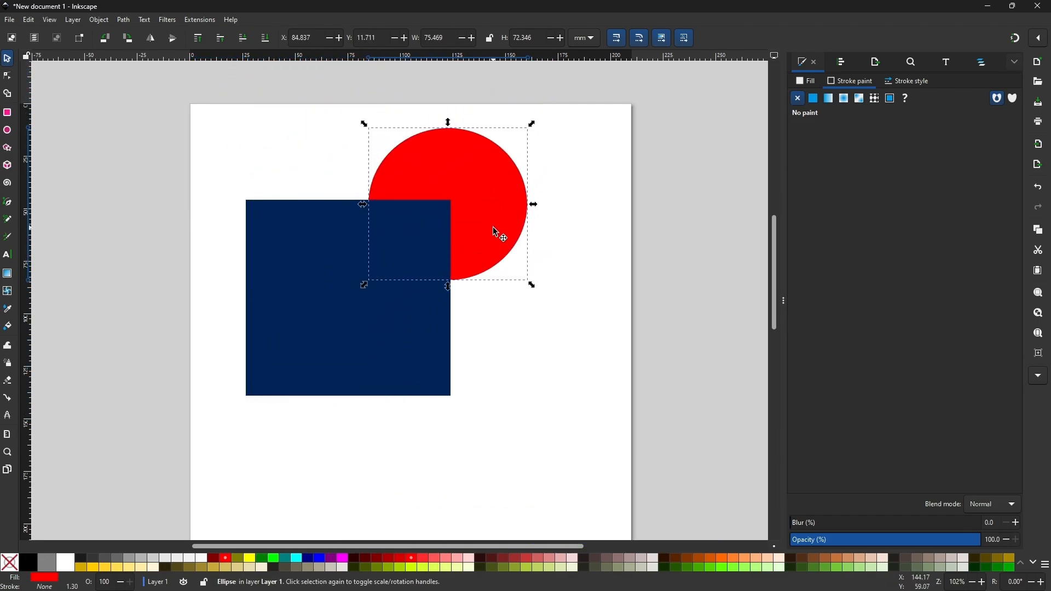
# Raise the red circle one level above the blue rectangle and reposition it across the rectangle's upper edge
pyautogui.click(220, 41)
pyautogui.moveTo(414, 174); pyautogui.dragTo(406, 192)
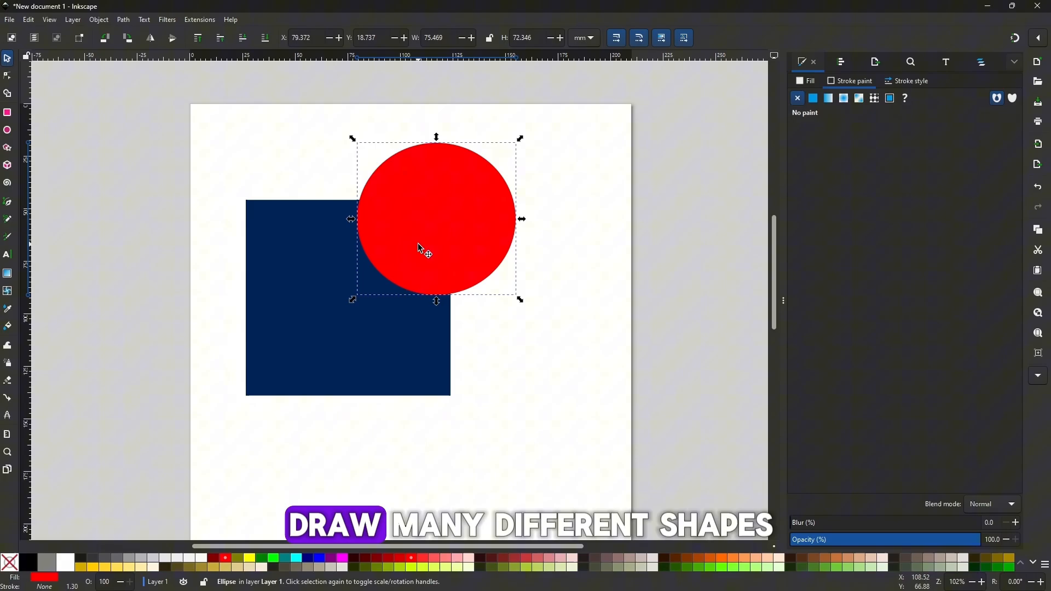
pyautogui.moveTo(437, 241); pyautogui.dragTo(403, 207)
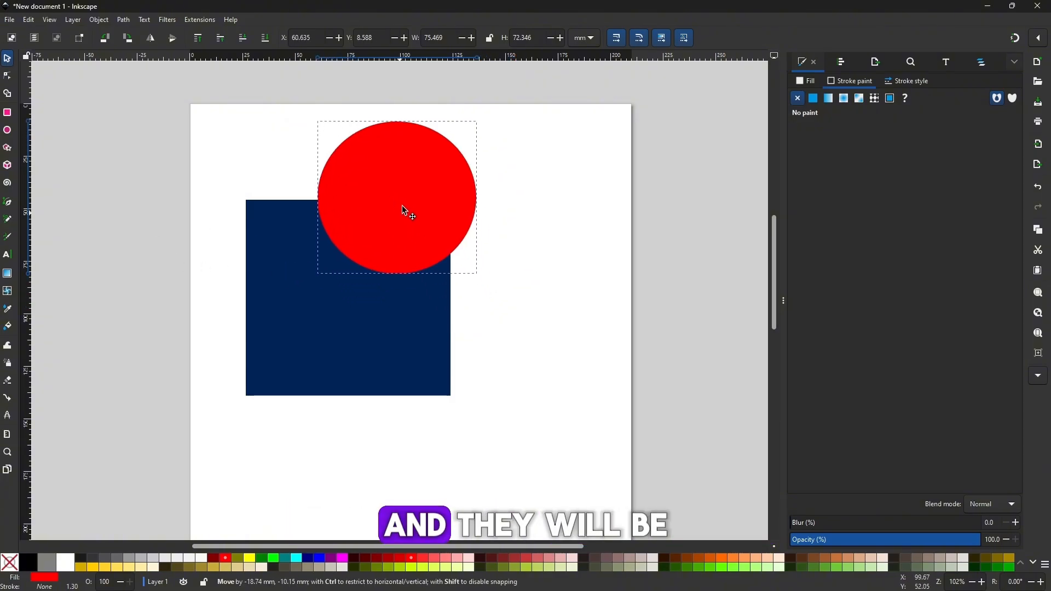
# Draw a five-pointed star about 77 mm wide and 78 mm high overlapping the circle and rectangle, and fill it orange
pyautogui.press('-')
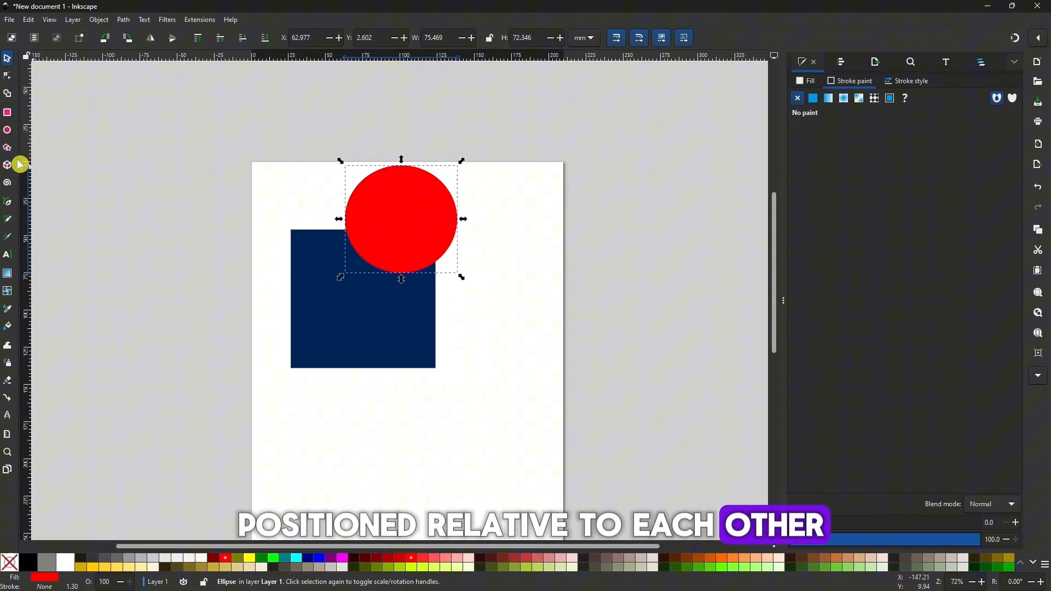
pyautogui.click(7, 147)
pyautogui.moveTo(325, 212); pyautogui.dragTo(374, 258)
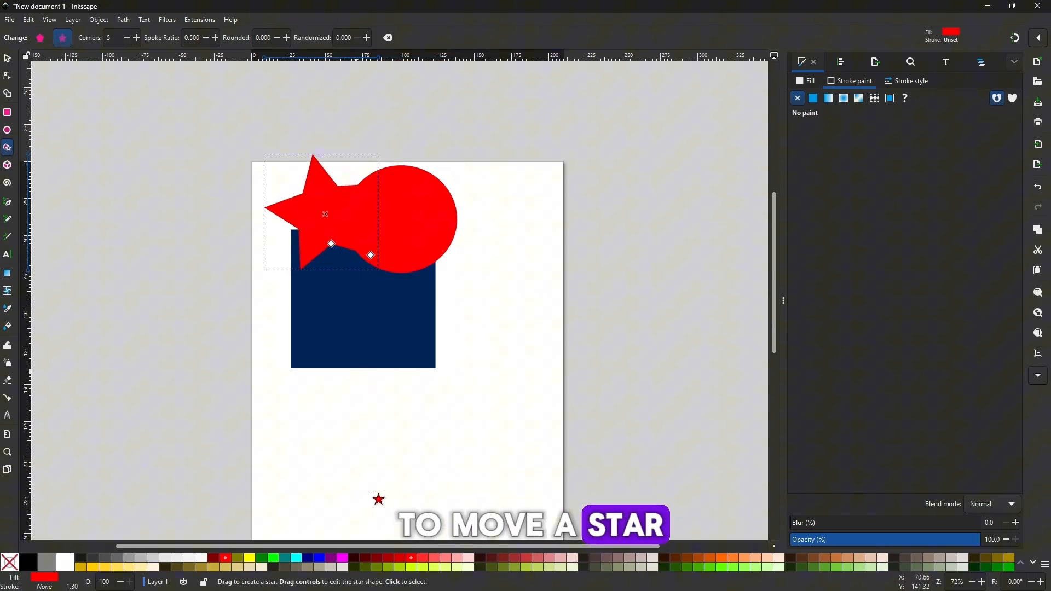
pyautogui.click(722, 563)
# Lower the orange star to the bottom of the stack and position it across the rectangle's upper-left corner
pyautogui.click(8, 58)
pyautogui.moveTo(333, 229); pyautogui.dragTo(354, 265)
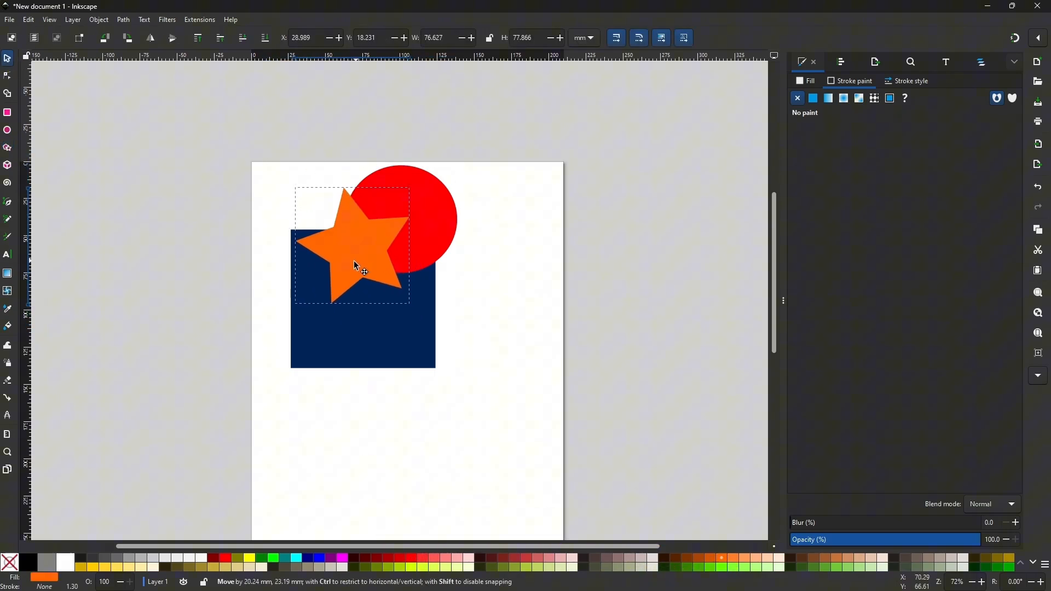
pyautogui.click(265, 37)
pyautogui.moveTo(326, 214); pyautogui.dragTo(299, 205)
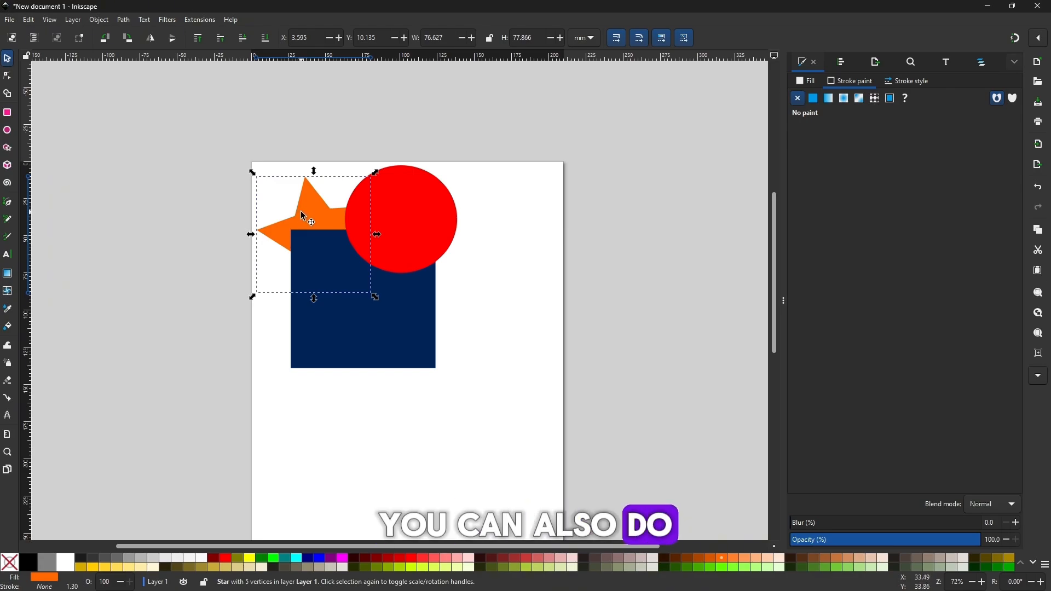
pyautogui.click(555, 279)
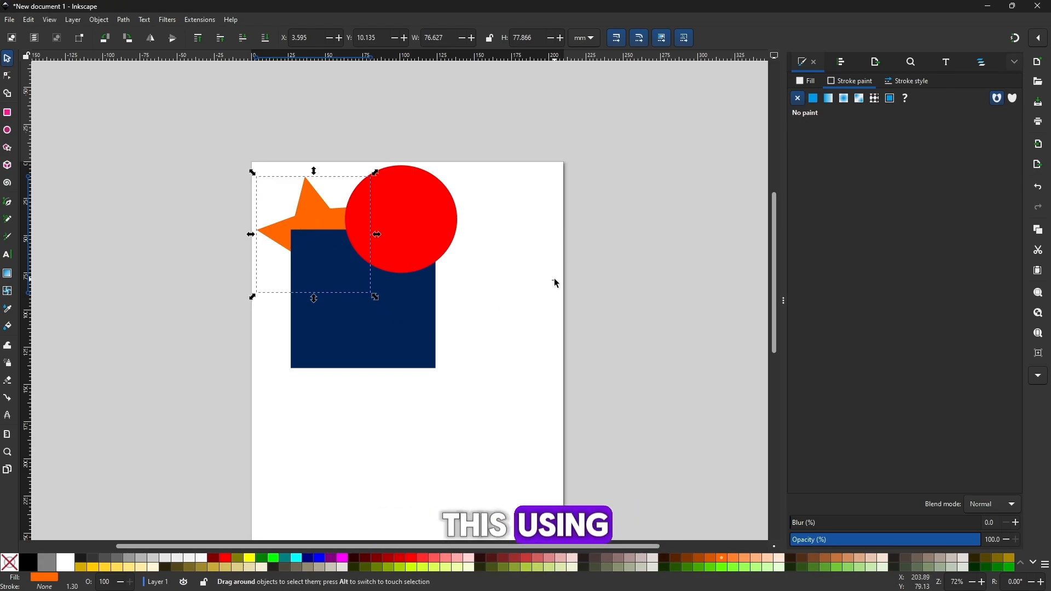
# Raise the orange star to the top of the stack and move it down over the rectangle
pyautogui.click(312, 200)
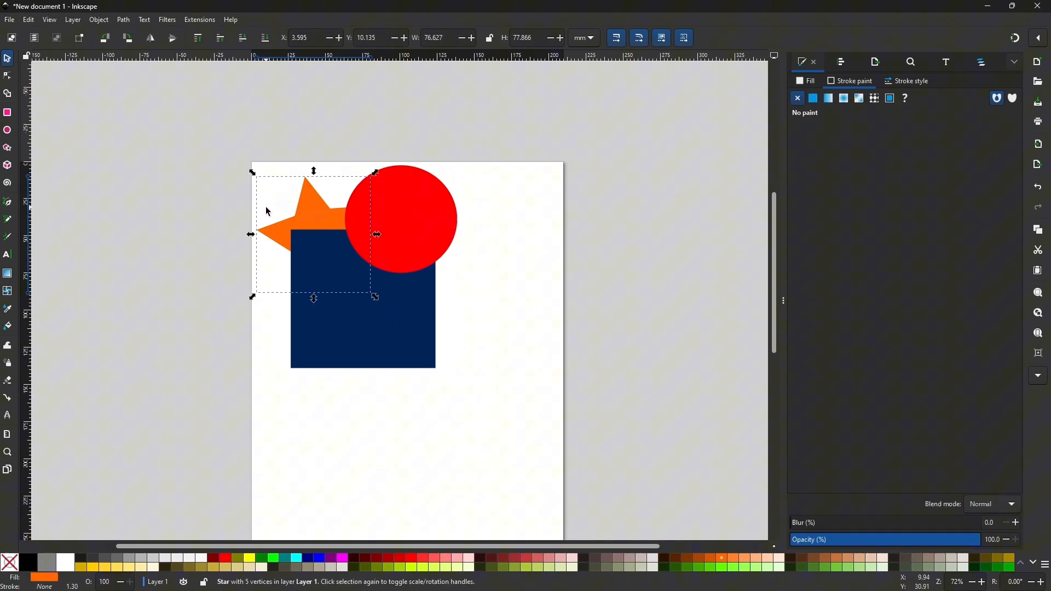
pyautogui.press('Home')
pyautogui.moveTo(312, 228); pyautogui.dragTo(309, 256)
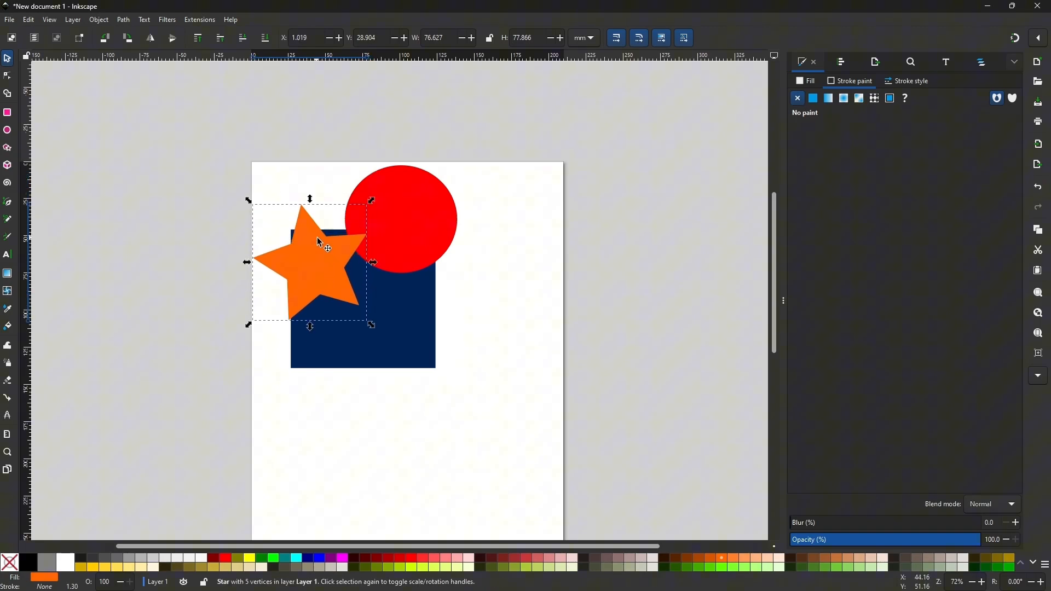
# Switch the star between the bottom and top of the stack, shift it up and left, and leave it at the bottom
pyautogui.press('End')
pyautogui.press('Home')
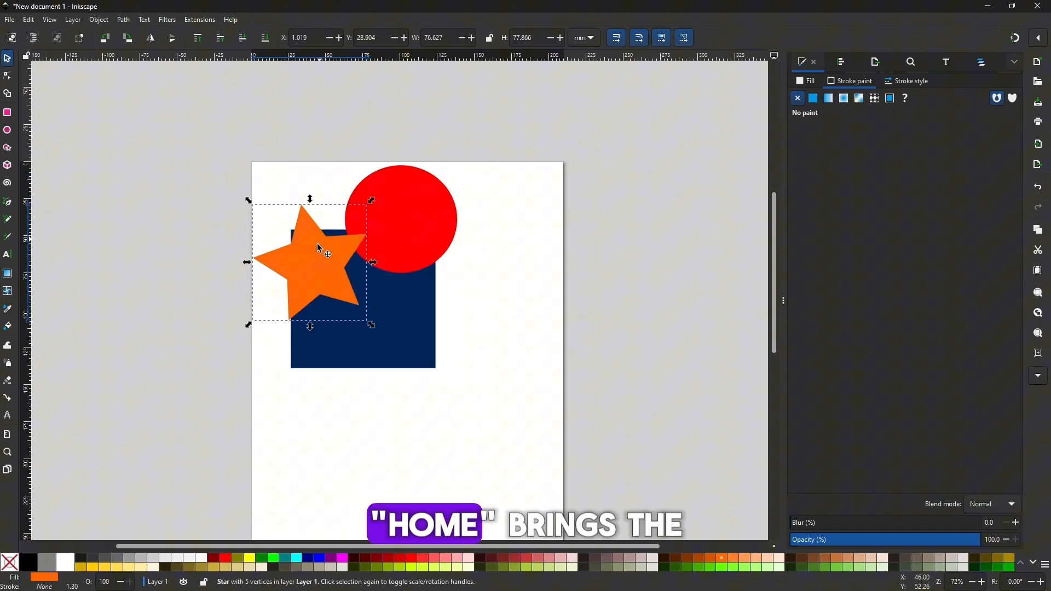
pyautogui.moveTo(321, 248); pyautogui.dragTo(300, 232)
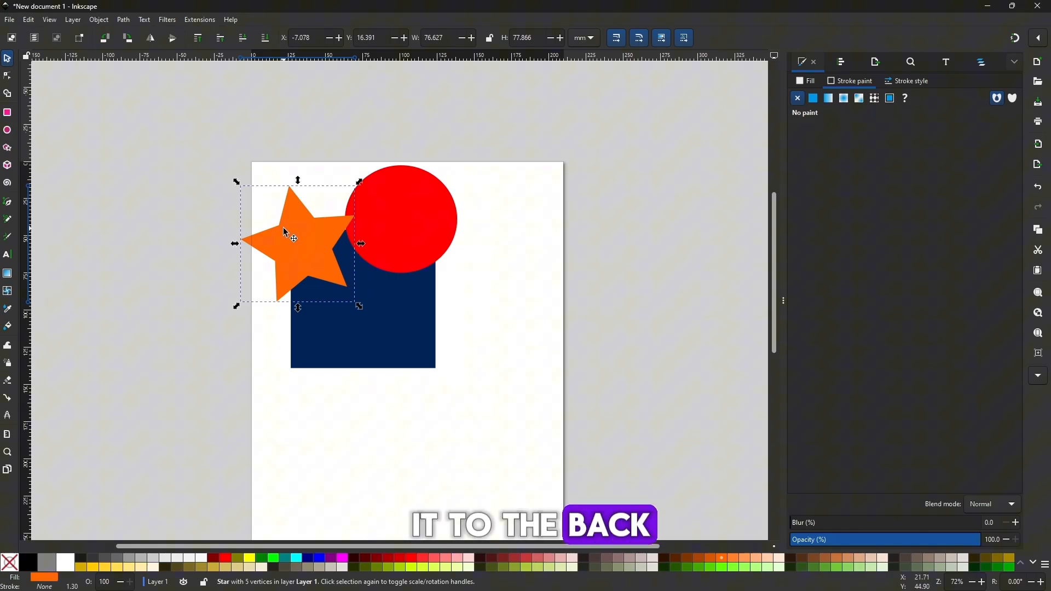
pyautogui.press('End')
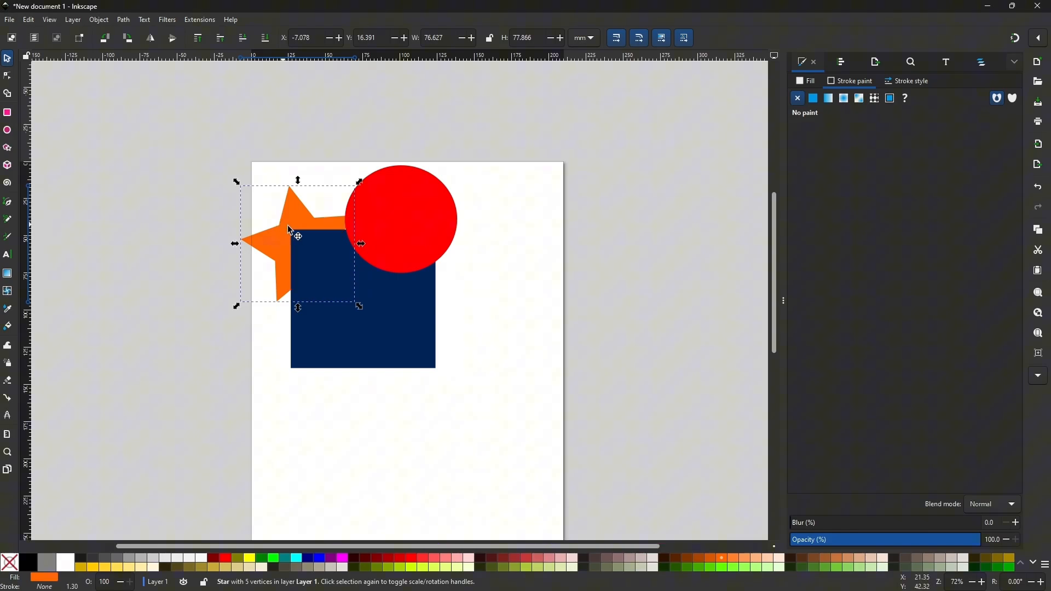
# Move the star off the page's left side and the blue rectangle down beneath the red circle
pyautogui.moveTo(296, 235); pyautogui.dragTo(194, 193)
pyautogui.click(359, 192)
pyautogui.moveTo(334, 282); pyautogui.dragTo(377, 319)
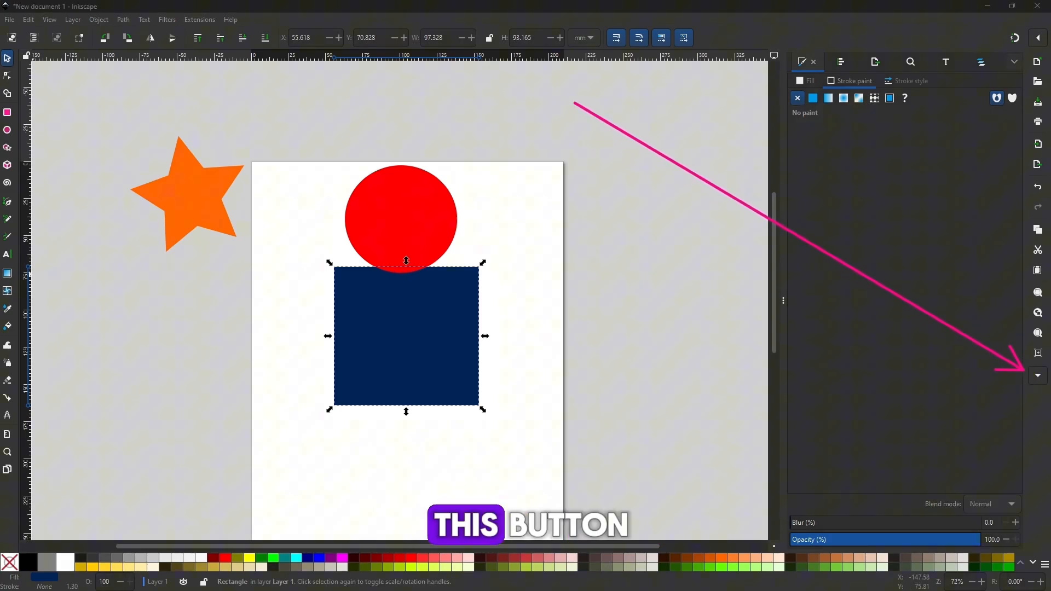
# Open Align and Distribute and move the red circle up, clear of the blue rectangle
pyautogui.click(1040, 378)
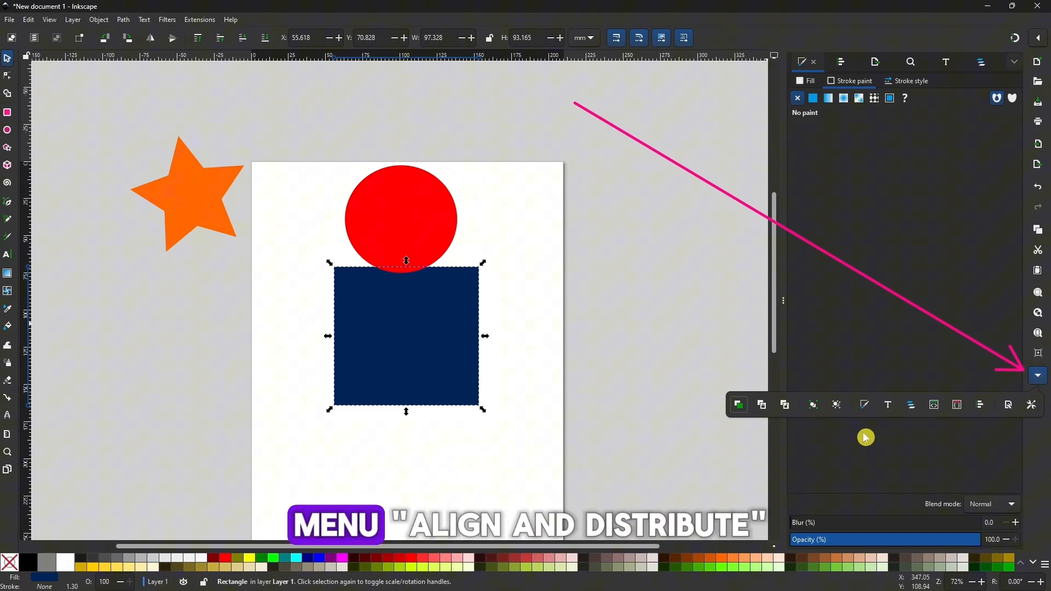
pyautogui.click(981, 408)
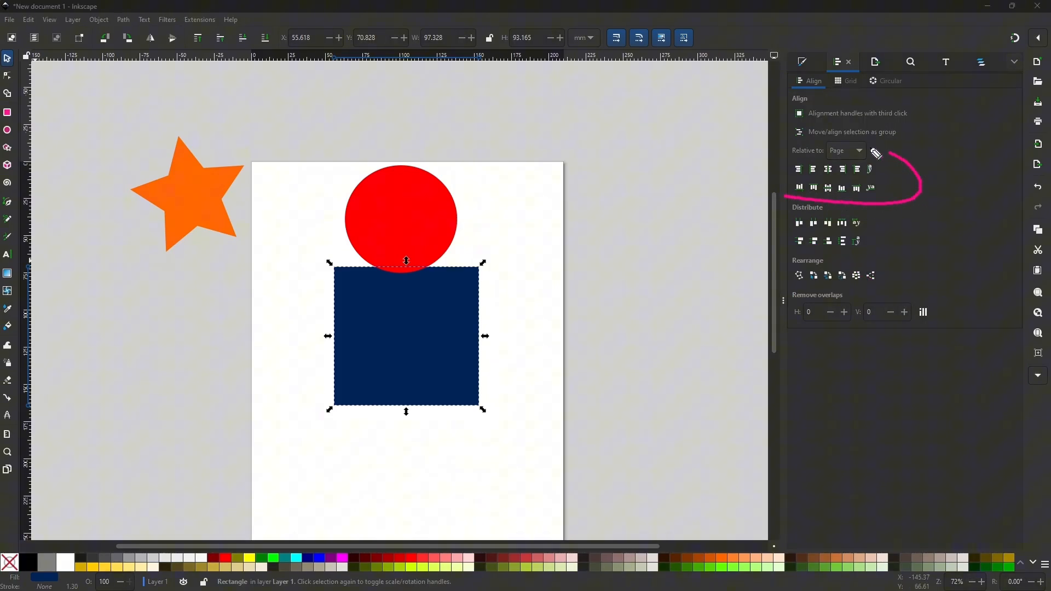
pyautogui.click(412, 224)
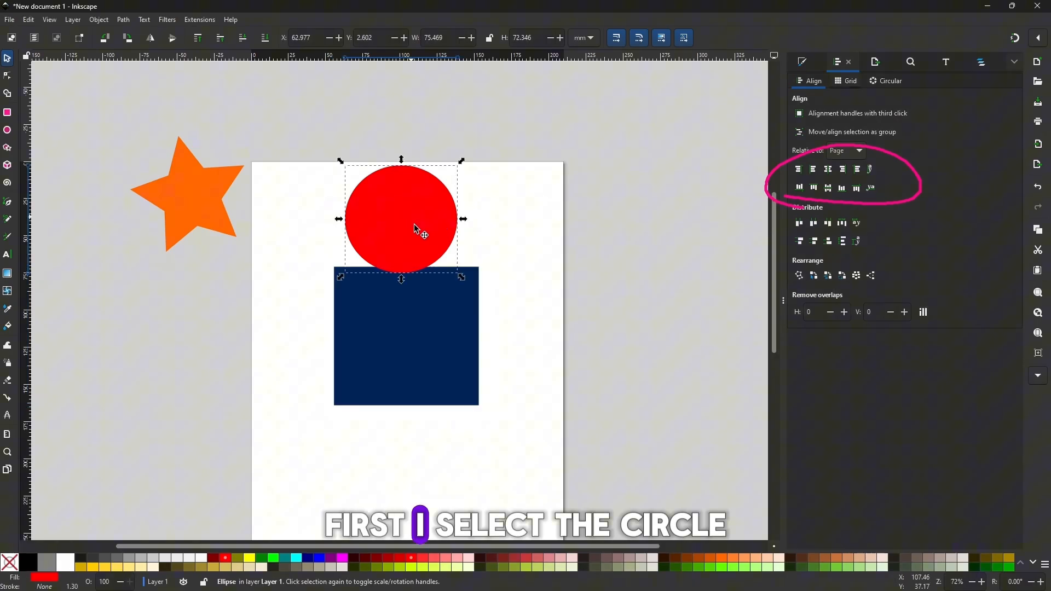
pyautogui.moveTo(411, 224); pyautogui.dragTo(422, 183)
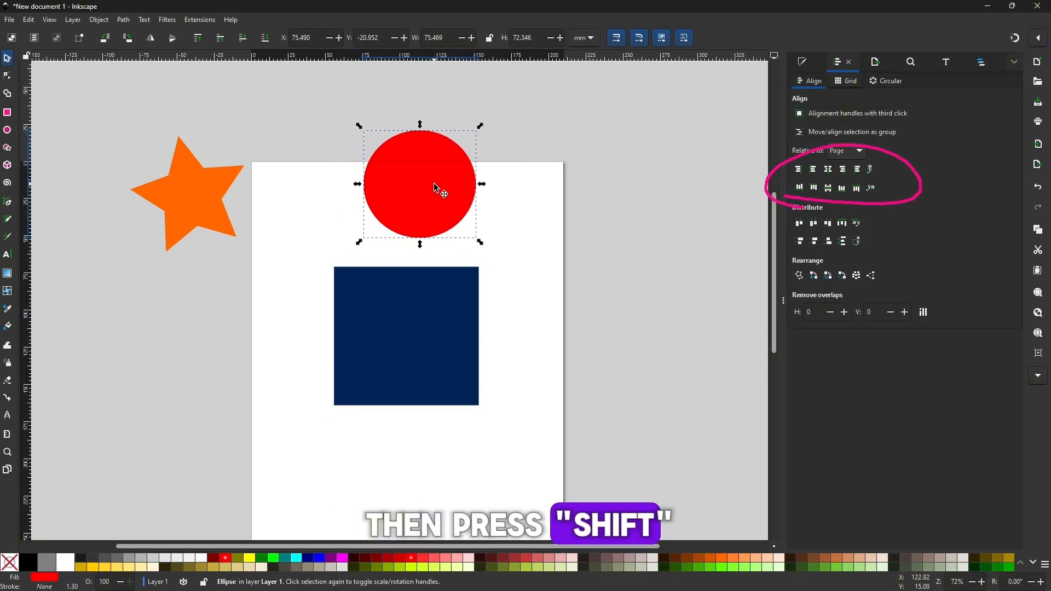
# Select the rectangle first plus the circle, and align the circle's right edge to the rectangle's left edge, then their left edges
pyautogui.keyDown('shift'); pyautogui.click(424, 311); pyautogui.keyUp('shift')
pyautogui.moveTo(269, 87); pyautogui.dragTo(659, 485)
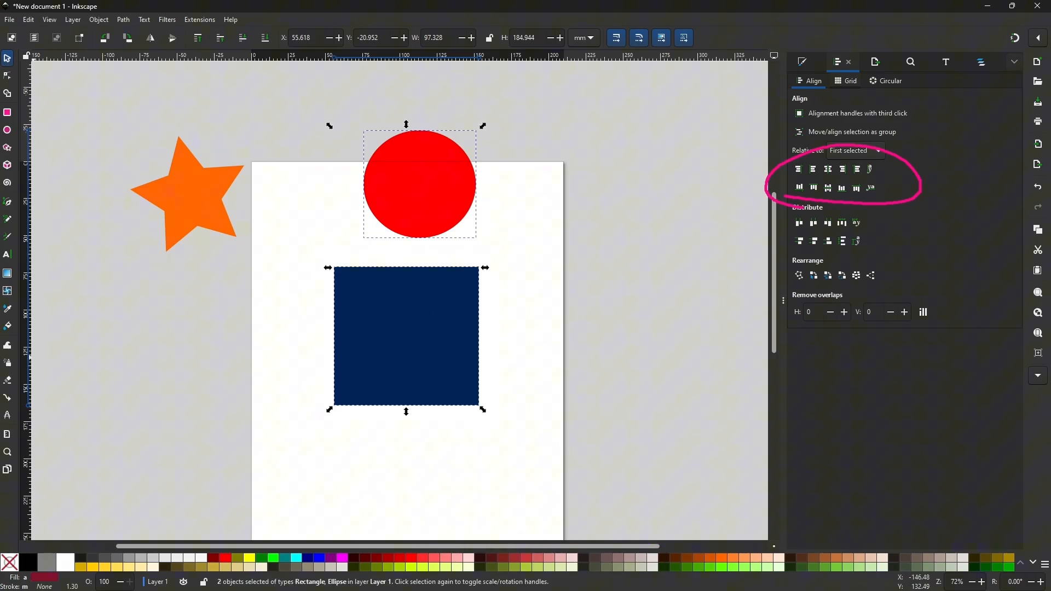
pyautogui.click(801, 171)
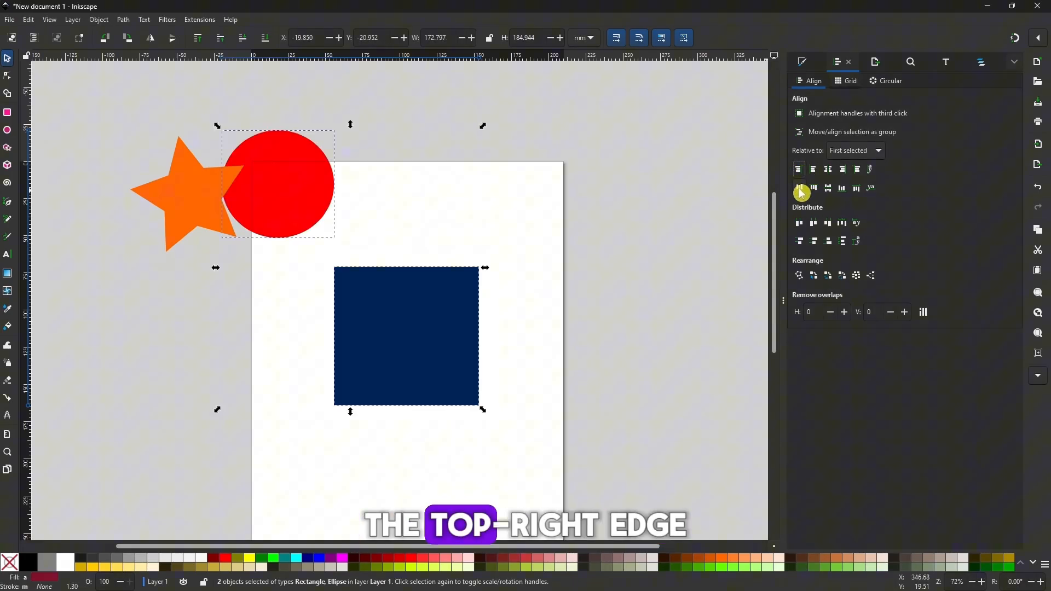
pyautogui.click(817, 172)
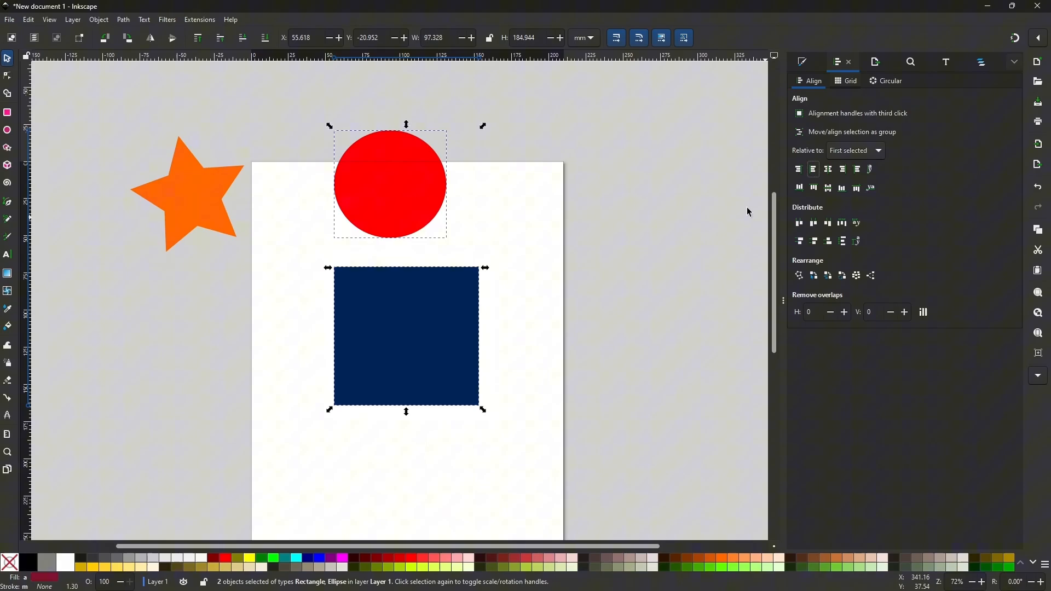
pyautogui.click(800, 170)
pyautogui.click(814, 170)
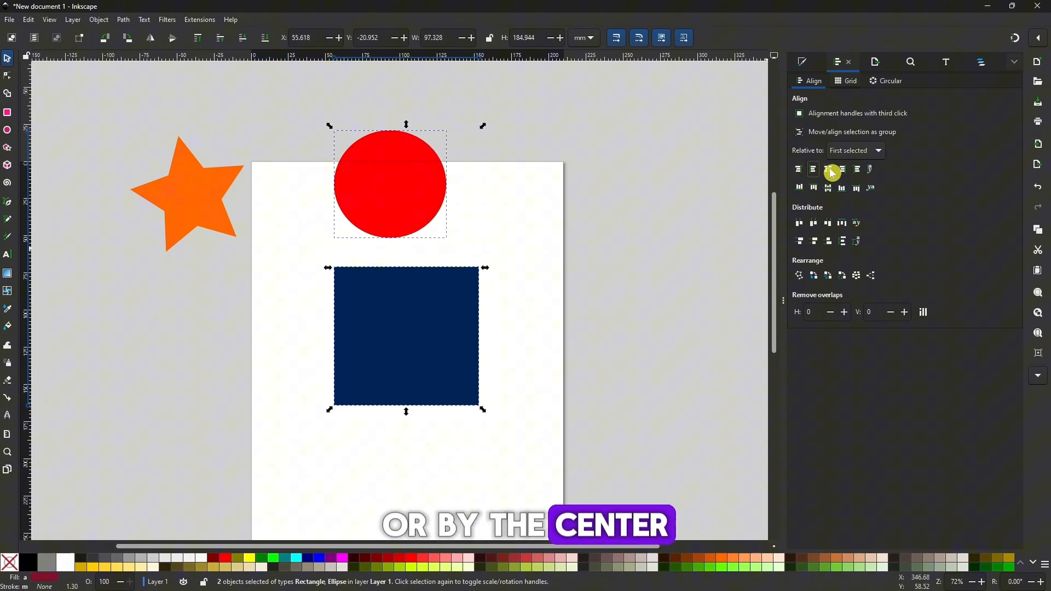
# Try the center, right-edge and outer-left alignments on the circle, finishing with its left edge against the rectangle's right edge
pyautogui.click(828, 169)
pyautogui.click(843, 173)
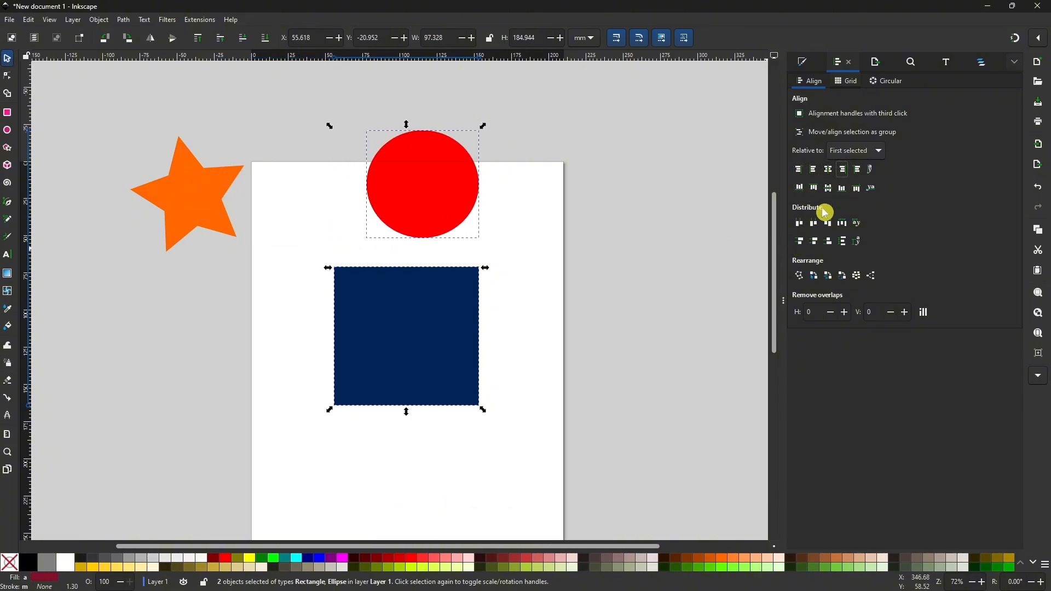
pyautogui.click(860, 172)
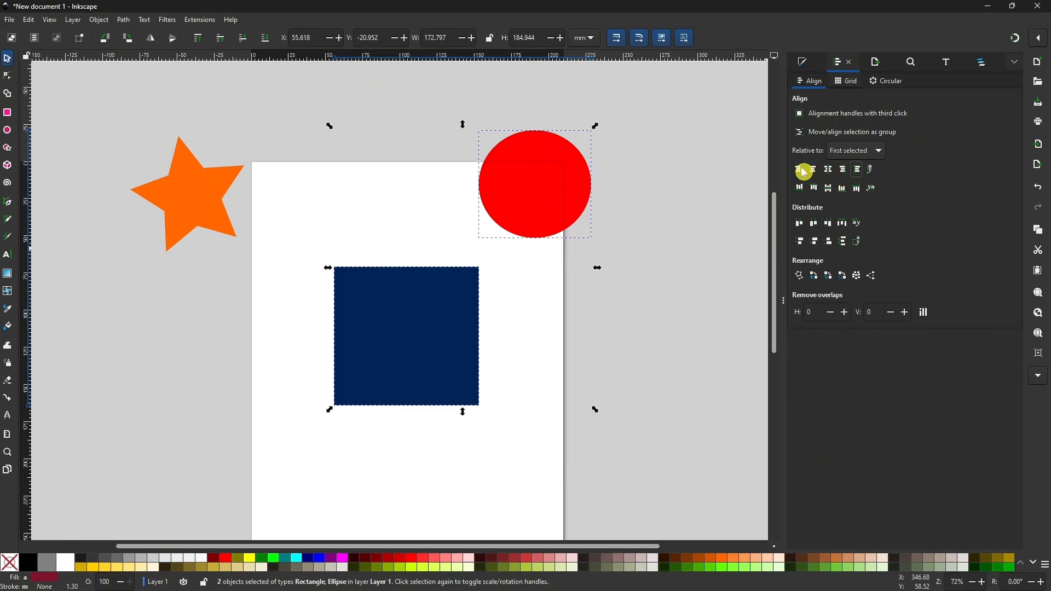
pyautogui.click(803, 172)
pyautogui.click(859, 171)
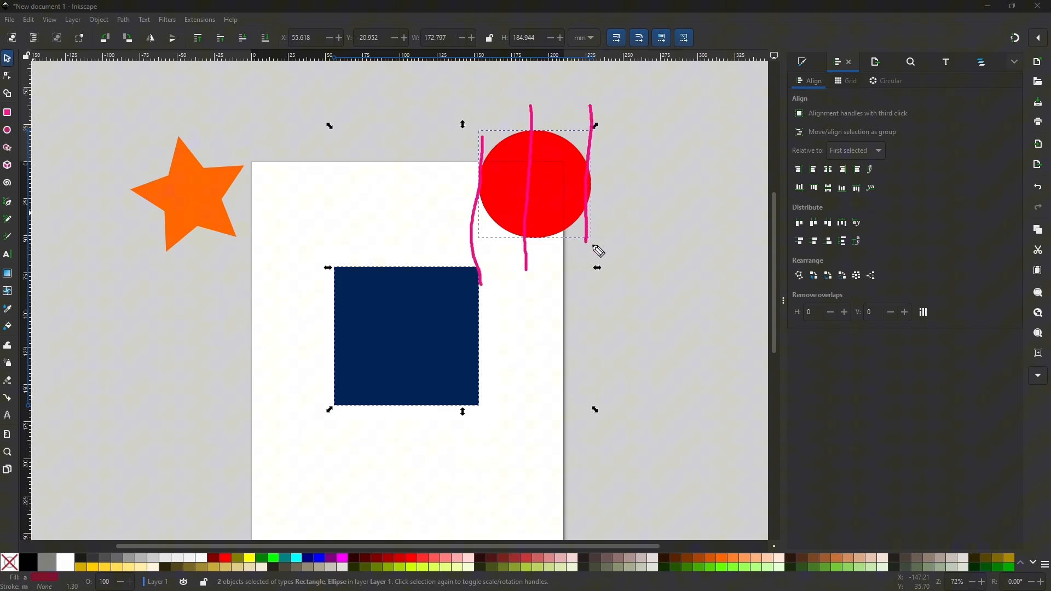
pyautogui.moveTo(411, 253); pyautogui.dragTo(416, 428)
pyautogui.moveTo(475, 336); pyautogui.dragTo(470, 457)
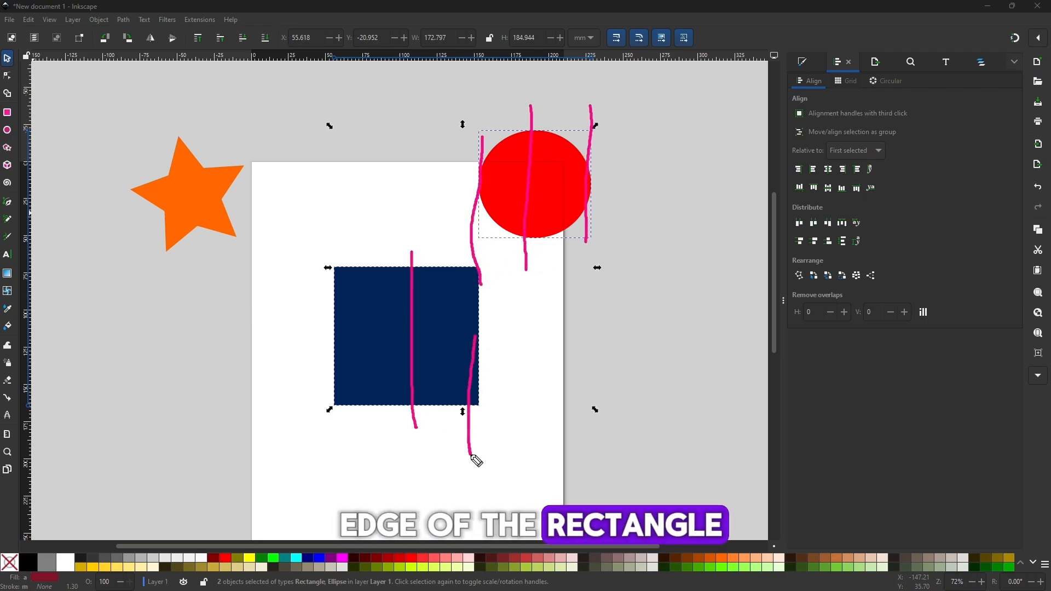
pyautogui.moveTo(337, 353); pyautogui.dragTo(327, 458)
pyautogui.press('Escape')
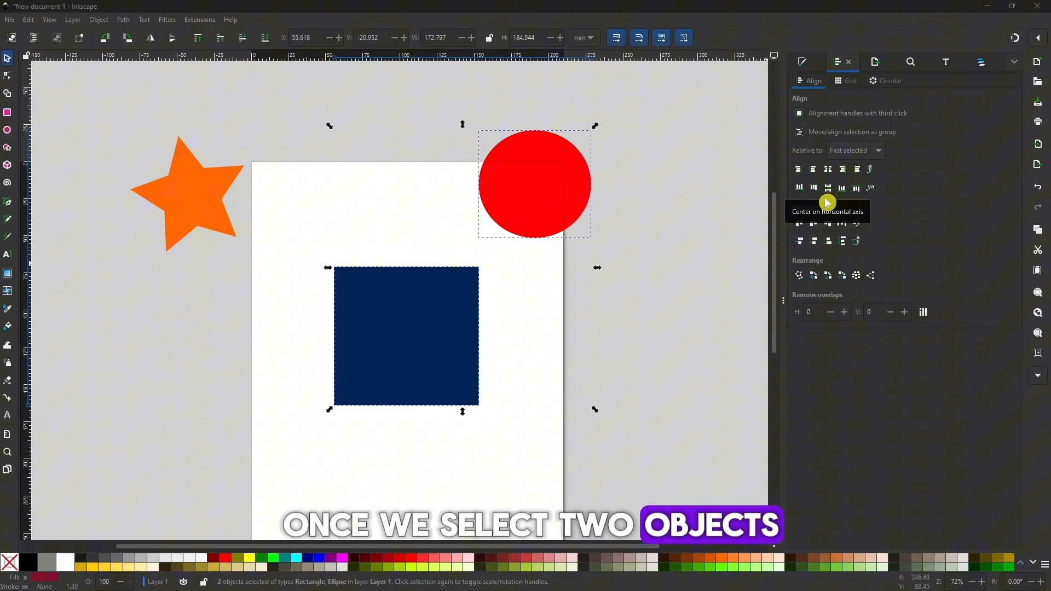
# Try the vertical alignments of the circle relative to the rectangle: bottom edges, below, above, top edges, and centered on the horizontal axis
pyautogui.click(843, 188)
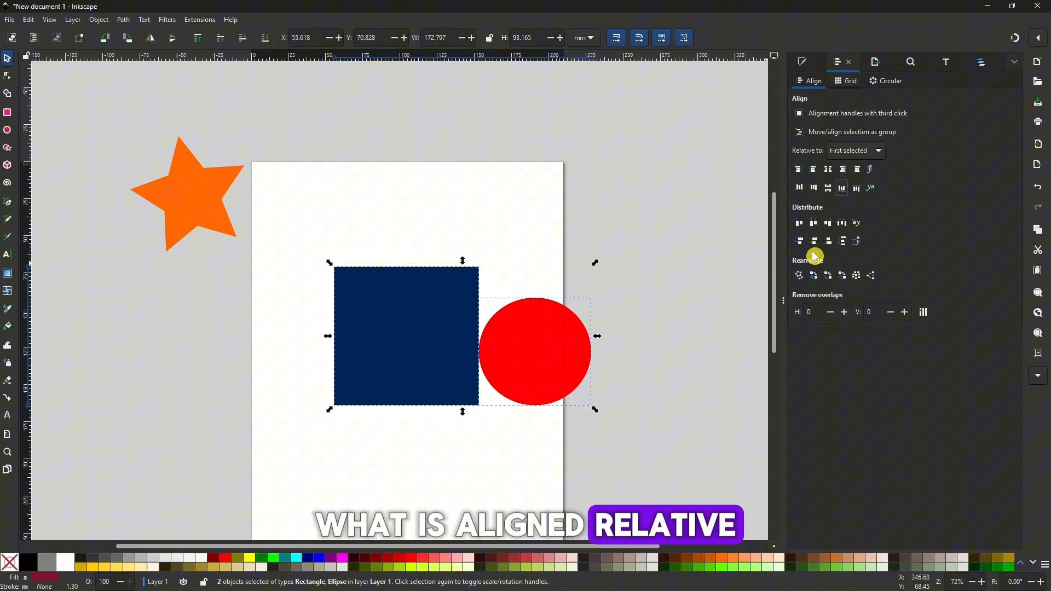
pyautogui.click(856, 188)
pyautogui.click(801, 189)
pyautogui.click(814, 188)
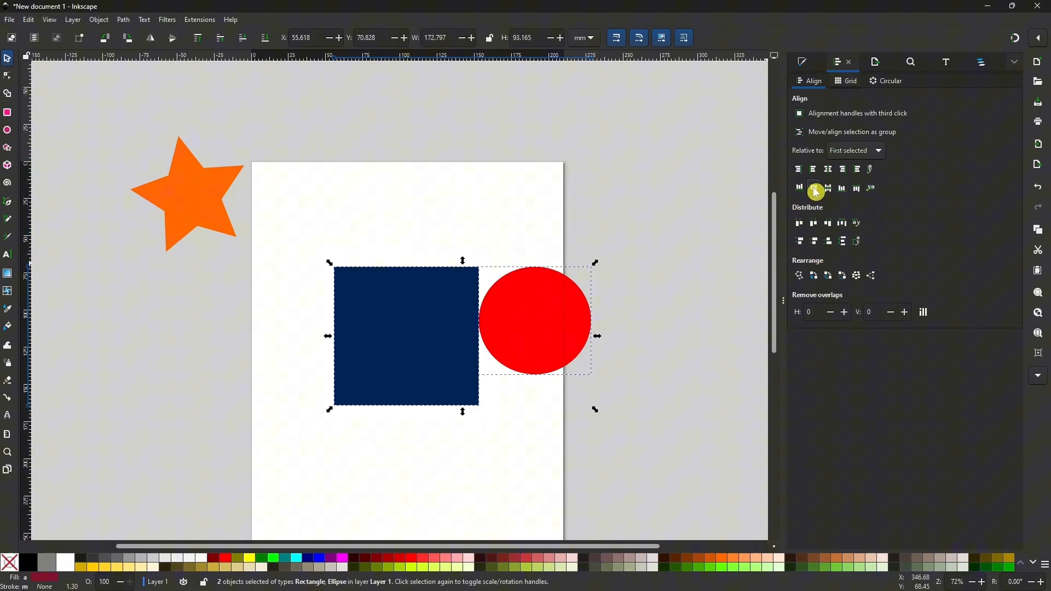
pyautogui.click(828, 189)
# Move the circle above the rectangle and select both shapes, with the circle selected first
pyautogui.click(504, 216)
pyautogui.moveTo(566, 355); pyautogui.dragTo(426, 210)
pyautogui.keyDown('shift'); pyautogui.click(432, 293); pyautogui.keyUp('shift')
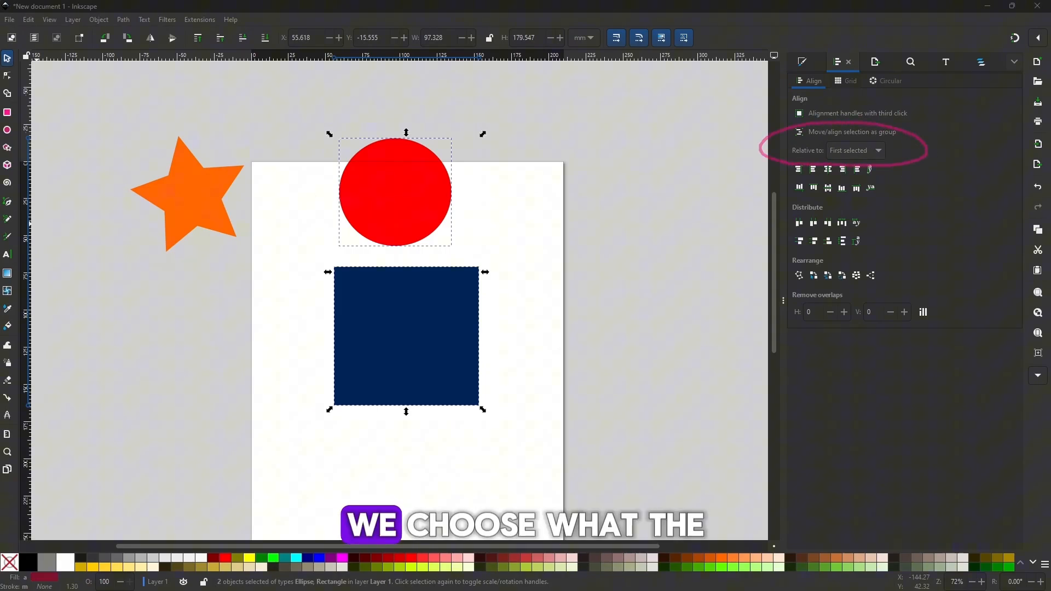
# Set the alignment reference to Last selected and deselect the shapes
pyautogui.click(867, 153)
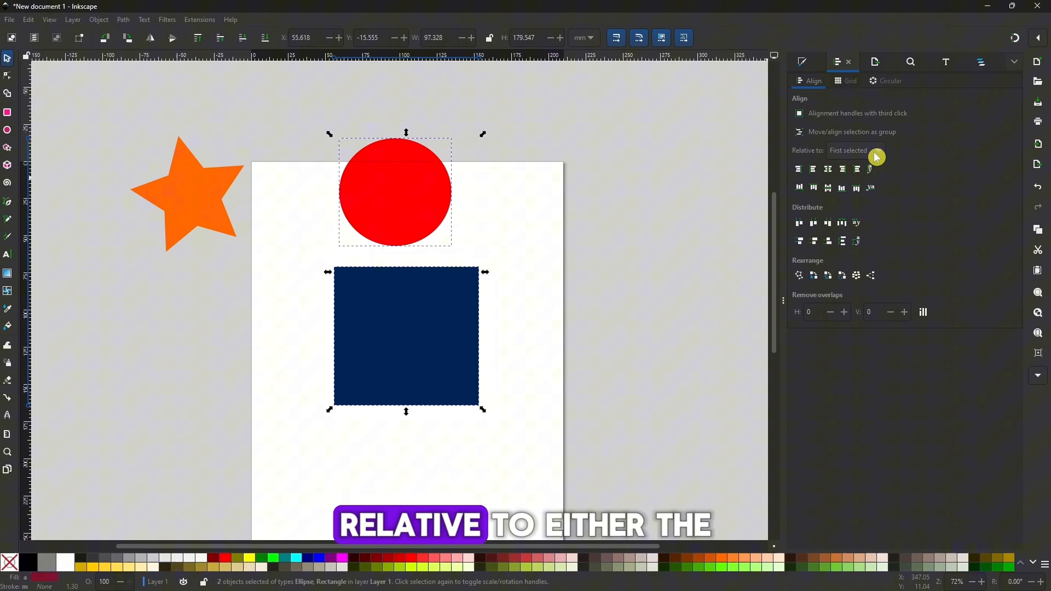
pyautogui.click(877, 156)
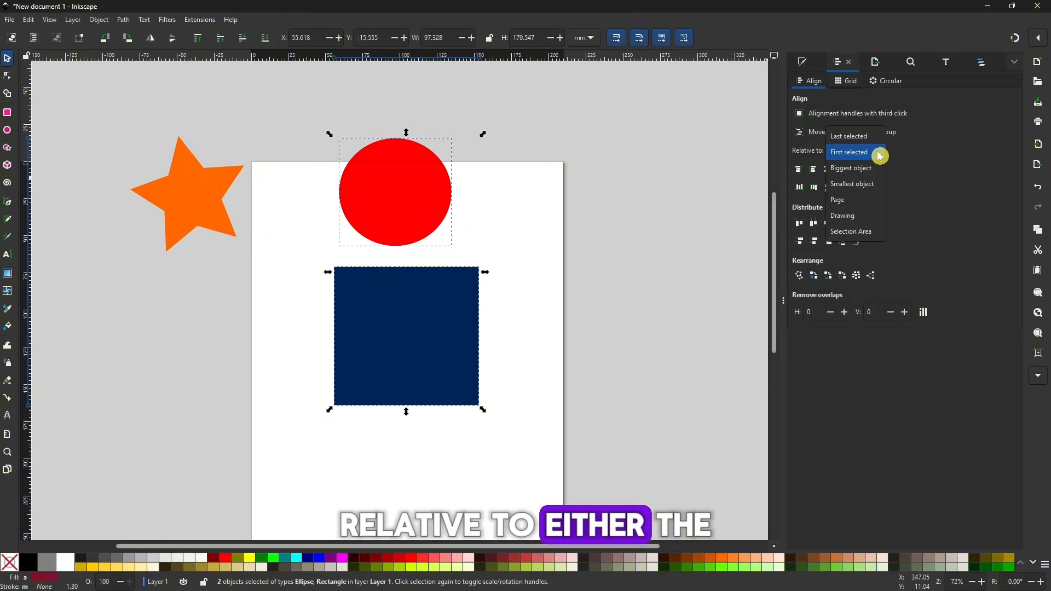
pyautogui.click(848, 137)
pyautogui.click(616, 206)
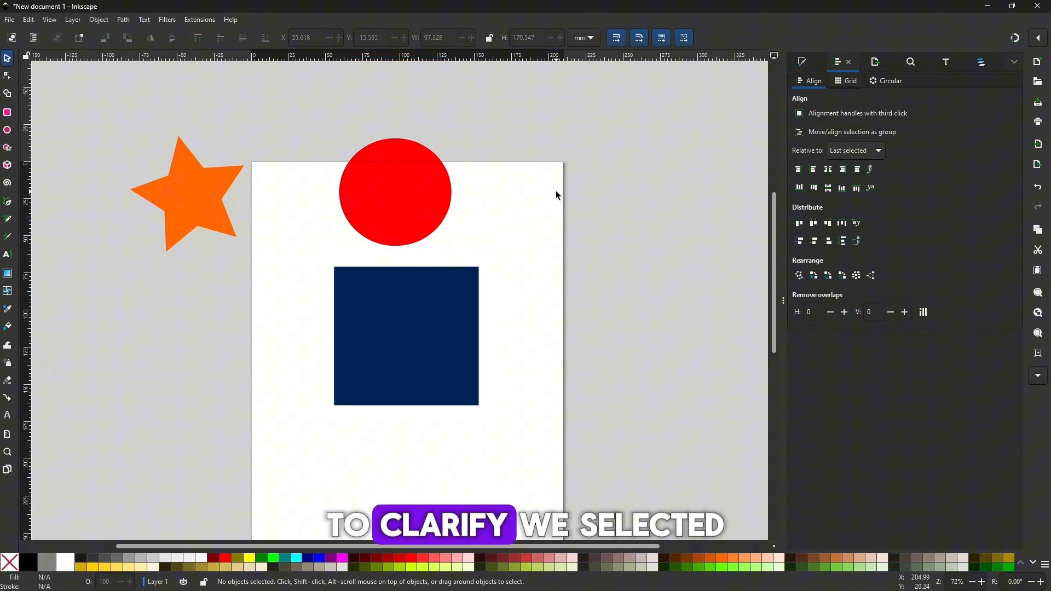
# Select the circle and then the rectangle, align their bottom edges, center the circle in the rectangle on both axes, and deselect
pyautogui.click(391, 176)
pyautogui.keyDown('shift'); pyautogui.click(475, 271); pyautogui.keyUp('shift')
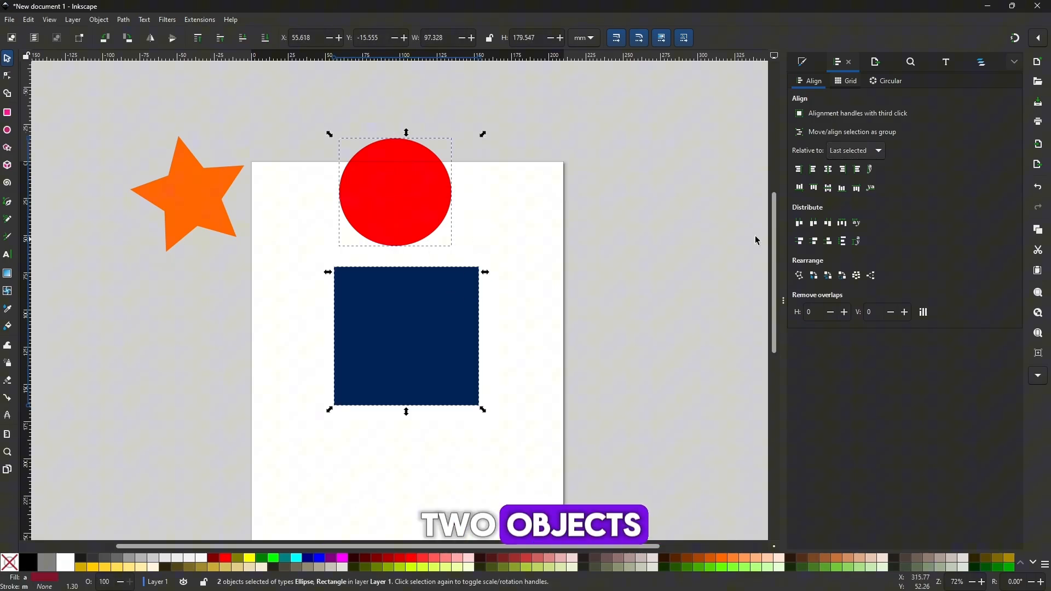
pyautogui.click(843, 188)
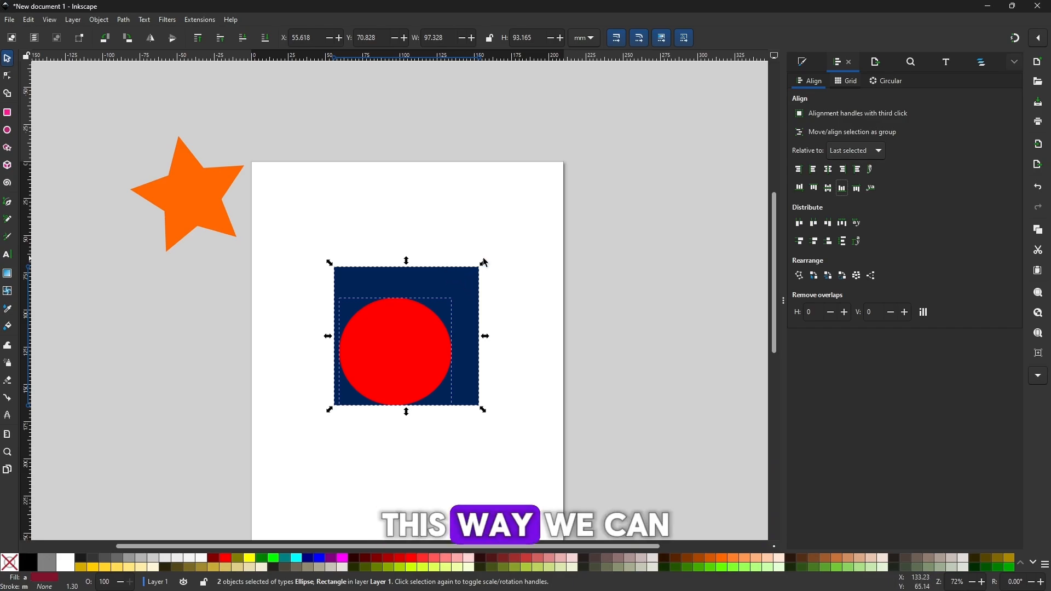
pyautogui.click(829, 189)
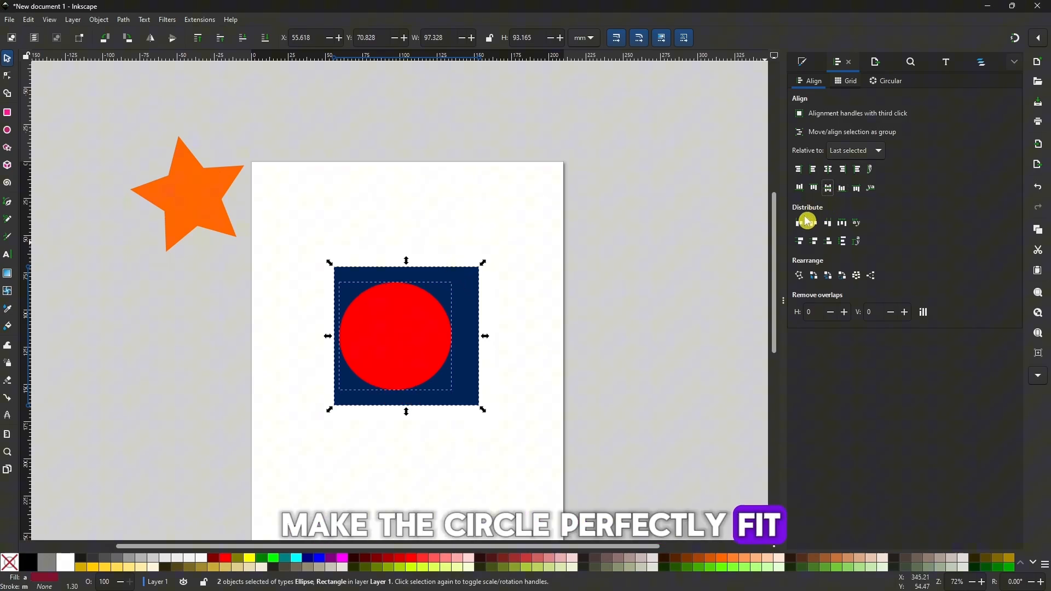
pyautogui.click(829, 169)
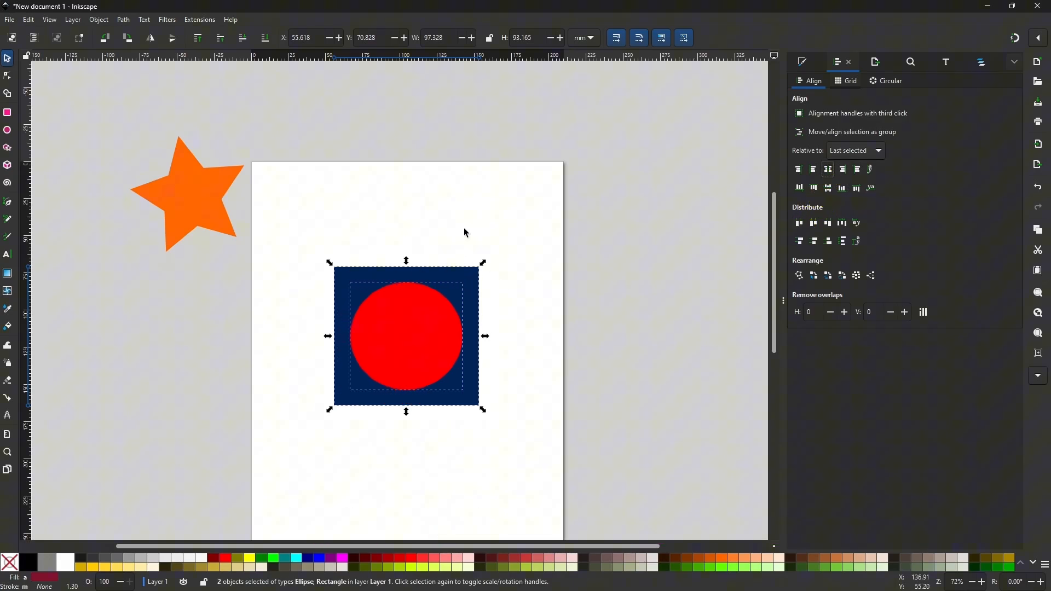
pyautogui.click(391, 263)
pyautogui.moveTo(581, 451); pyautogui.dragTo(583, 452)
pyautogui.click(617, 327)
# Move the red circle off the rectangle and duplicate it, placing the copies apart on either side above the rectangle
pyautogui.click(429, 320)
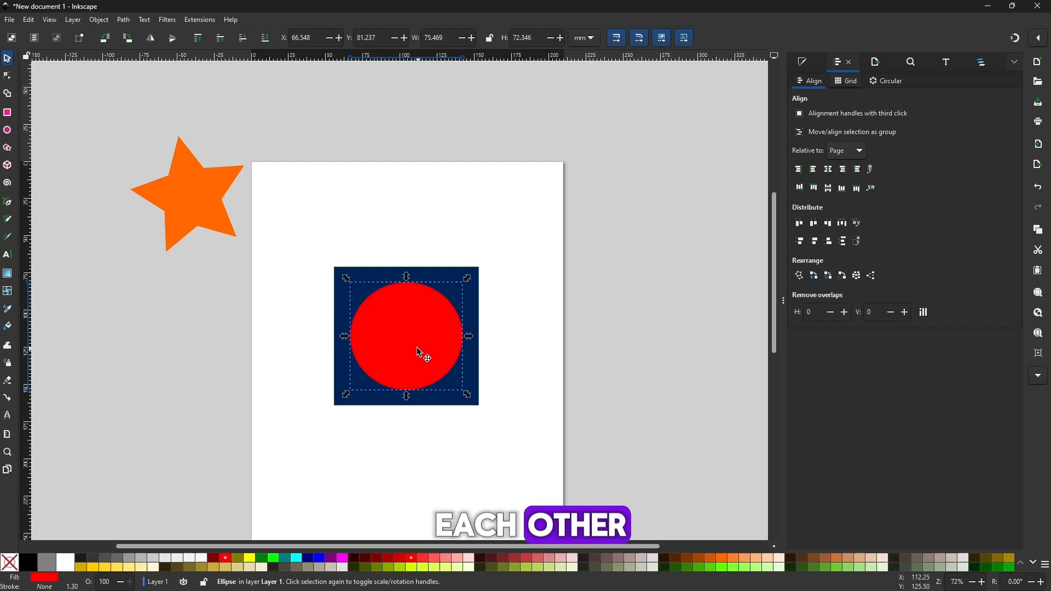
pyautogui.moveTo(422, 356); pyautogui.dragTo(306, 255)
pyautogui.hotkey('ctrl', 'd')
# Select both red circles, center them on a common horizontal axis, and move the pair slightly down
pyautogui.keyDown('shift'); pyautogui.click(517, 205); pyautogui.keyUp('shift')
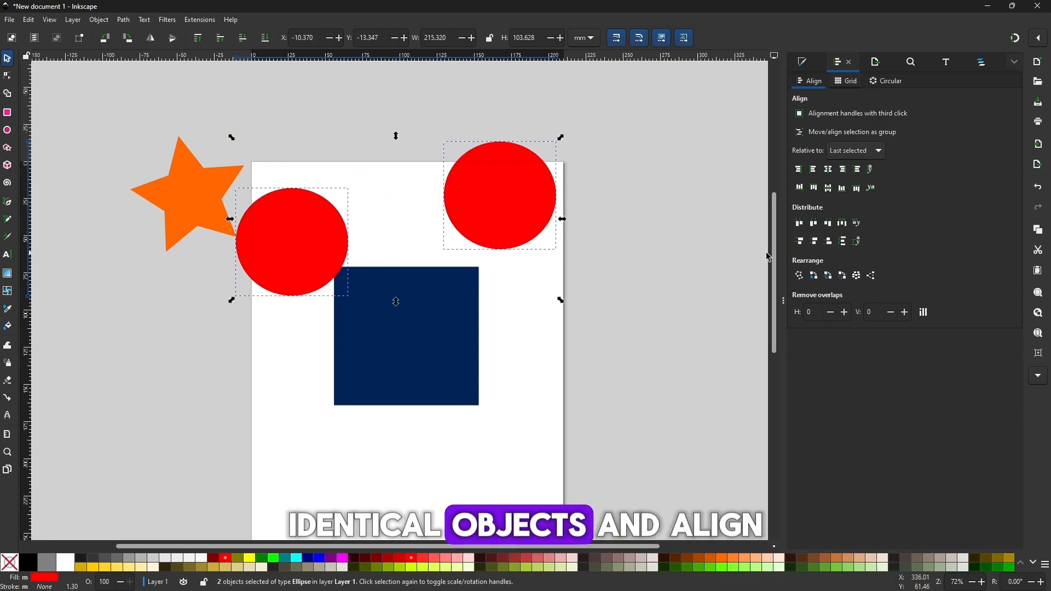
pyautogui.click(828, 188)
pyautogui.moveTo(504, 194); pyautogui.dragTo(521, 256)
pyautogui.click(697, 318)
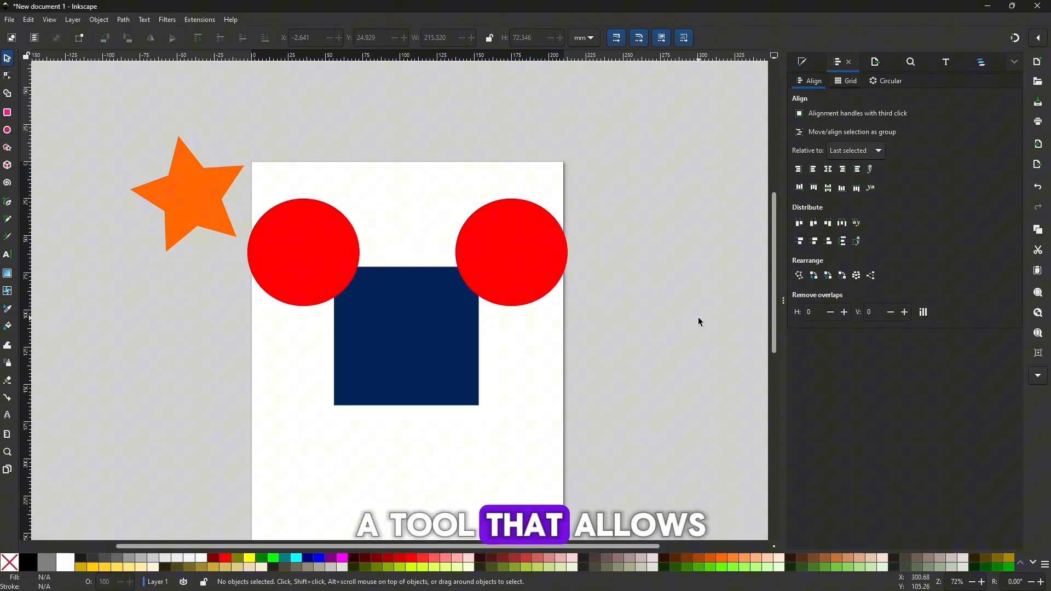
# Move both red circles away from the rectangle to the area around the orange star
pyautogui.click(498, 258)
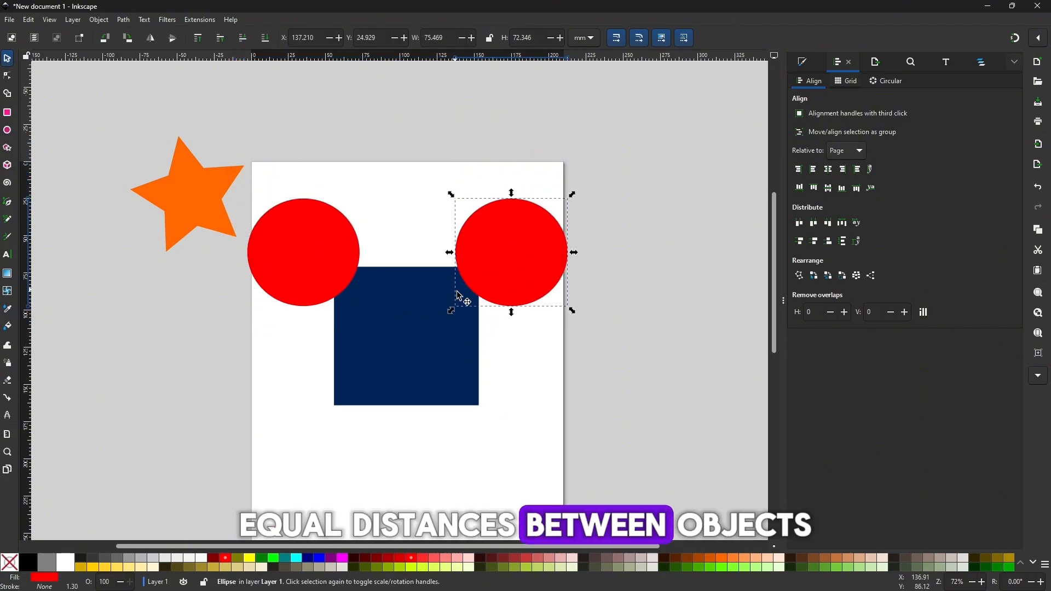
pyautogui.moveTo(507, 251); pyautogui.dragTo(488, 147)
pyautogui.moveTo(306, 272); pyautogui.dragTo(205, 269)
pyautogui.moveTo(505, 182); pyautogui.dragTo(249, 185)
# Narrow the blue rectangle to about 22 mm wide and duplicate it twice, spreading the three bars side by side
pyautogui.moveTo(446, 349); pyautogui.dragTo(563, 305)
pyautogui.hotkey('ctrl', 'd')
pyautogui.hotkey('ctrl', 'd')
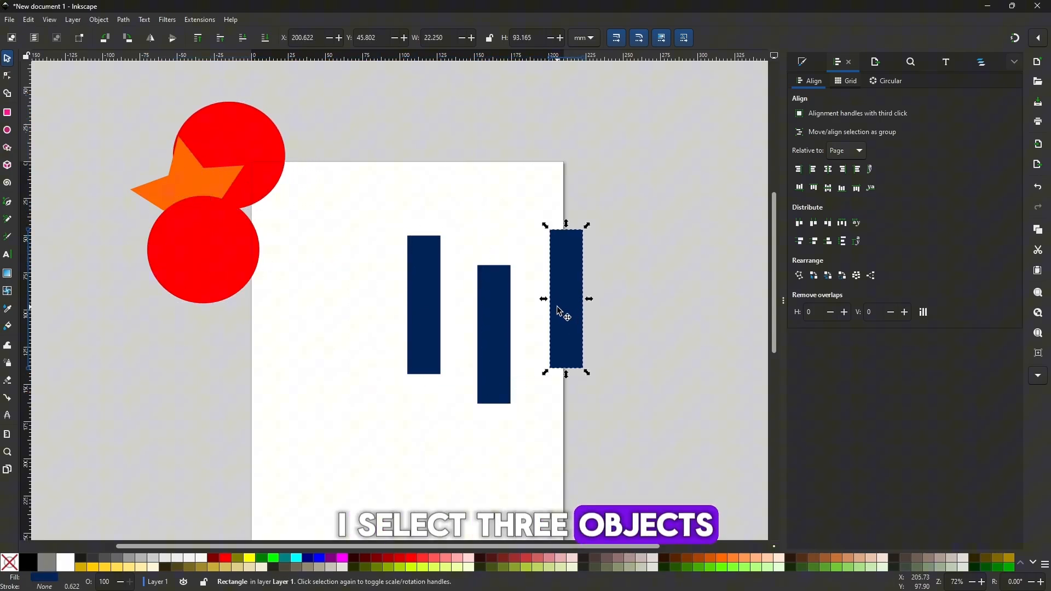
# Select the three blue bars, distribute them evenly in the horizontal direction, and center them on a common horizontal axis
pyautogui.keyDown('shift'); pyautogui.click(495, 315); pyautogui.keyUp('shift')
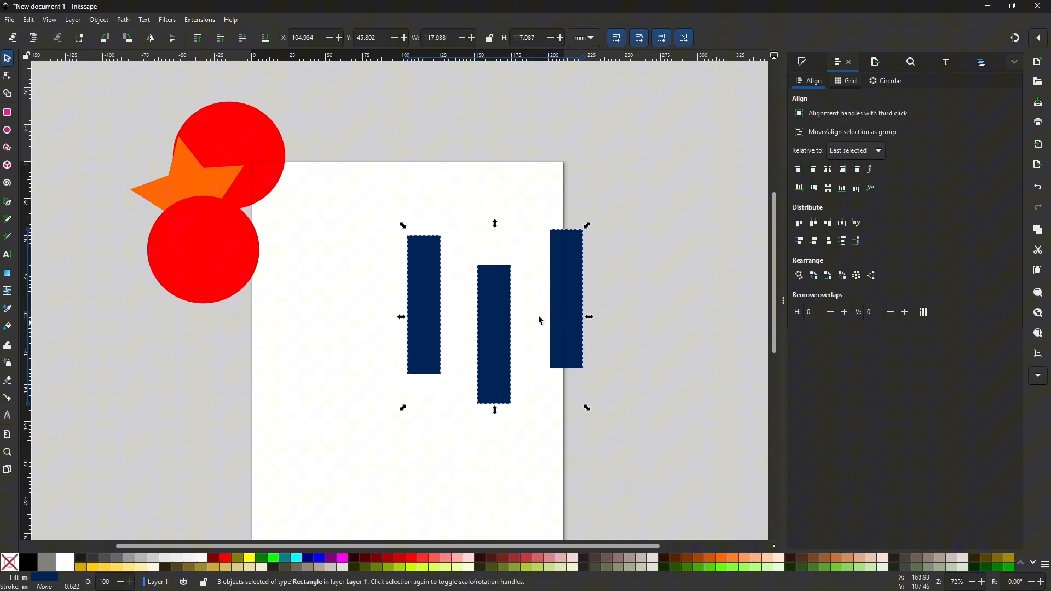
pyautogui.click(842, 225)
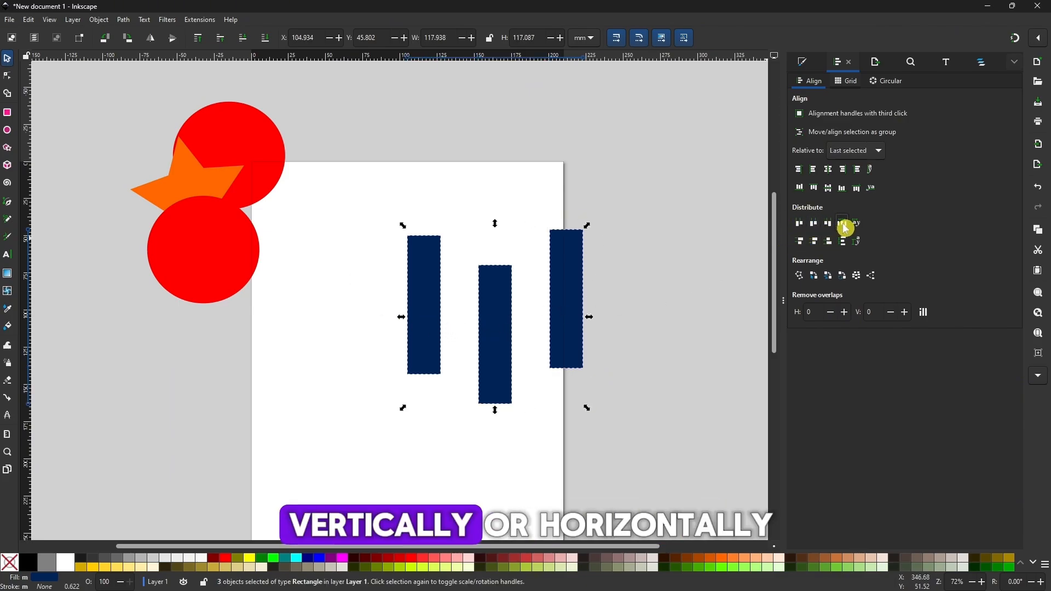
pyautogui.click(828, 188)
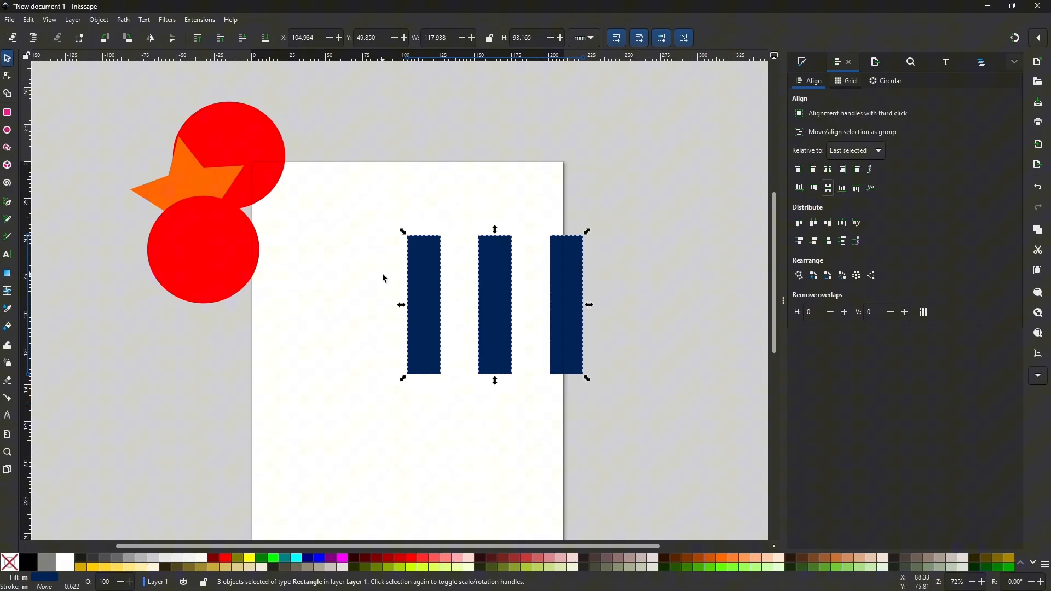
pyautogui.click(646, 333)
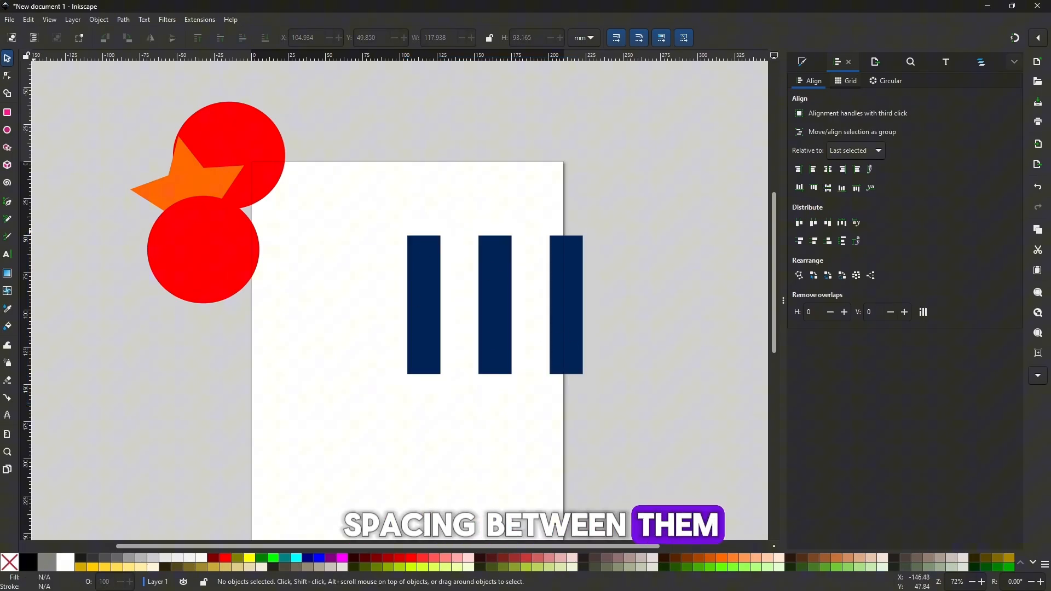
pyautogui.moveTo(438, 291); pyautogui.dragTo(468, 295)
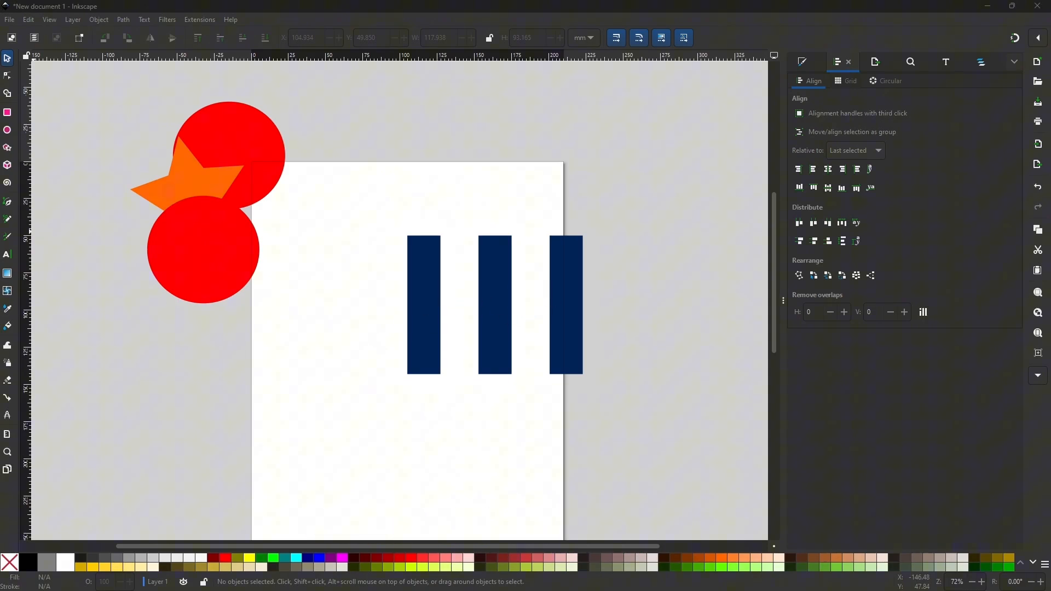
# Move the two red circles onto the blue bars and raise the right circle to the top of the stack
pyautogui.moveTo(213, 235); pyautogui.dragTo(460, 256)
pyautogui.moveTo(263, 183); pyautogui.dragTo(584, 330)
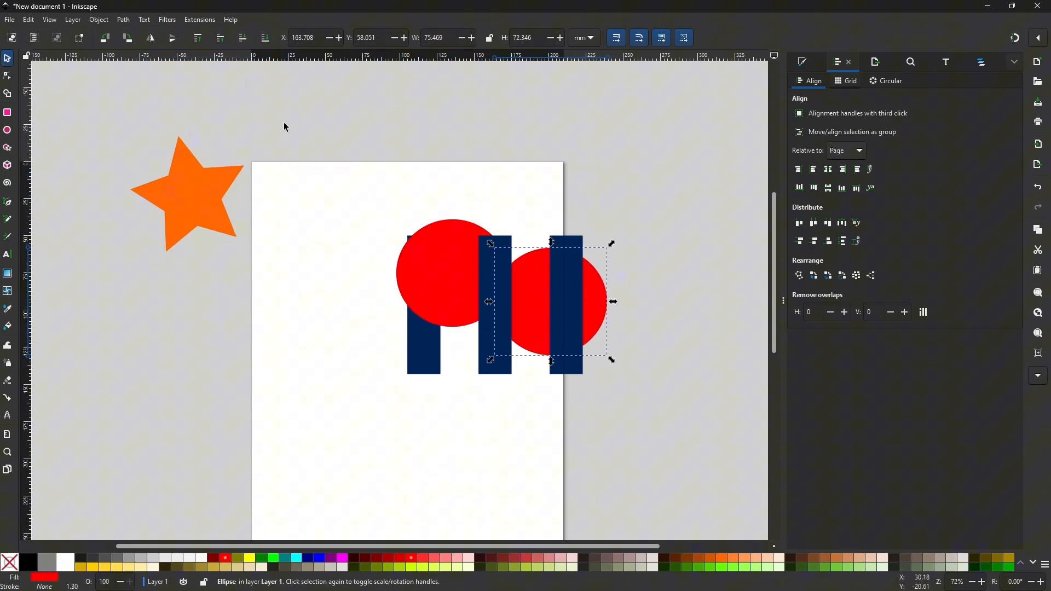
pyautogui.press('Home')
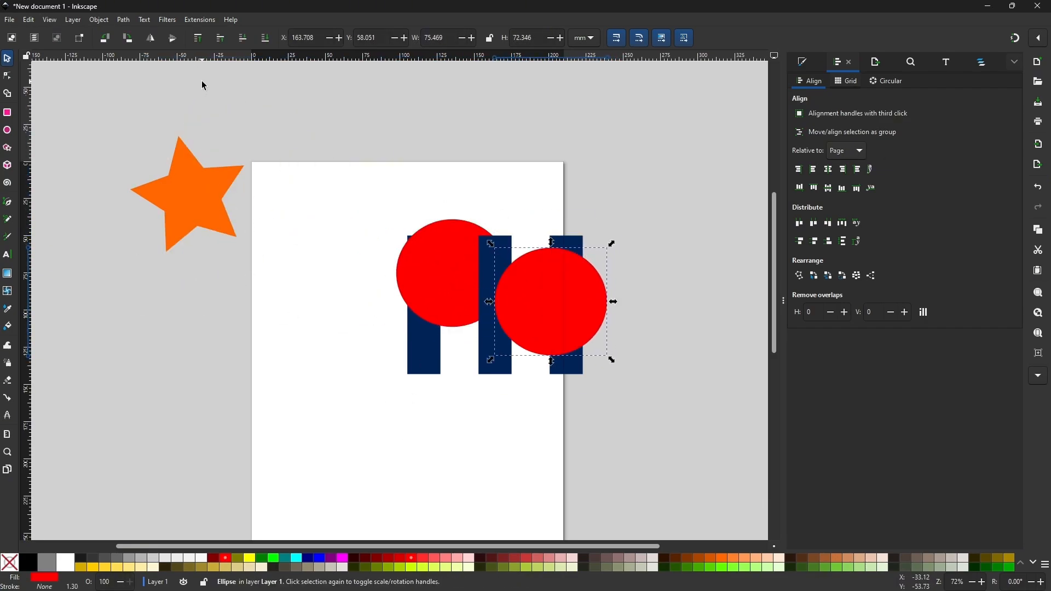
# Raise the rightmost blue bar to the top so it covers the right circle, and deselect it
pyautogui.click(567, 373)
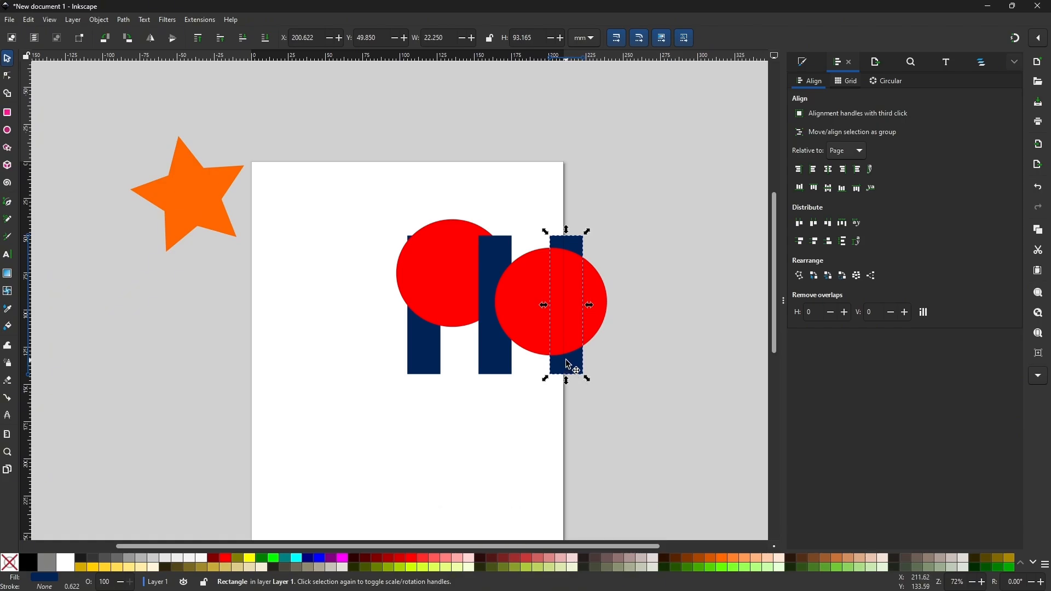
pyautogui.press('Home')
pyautogui.click(625, 413)
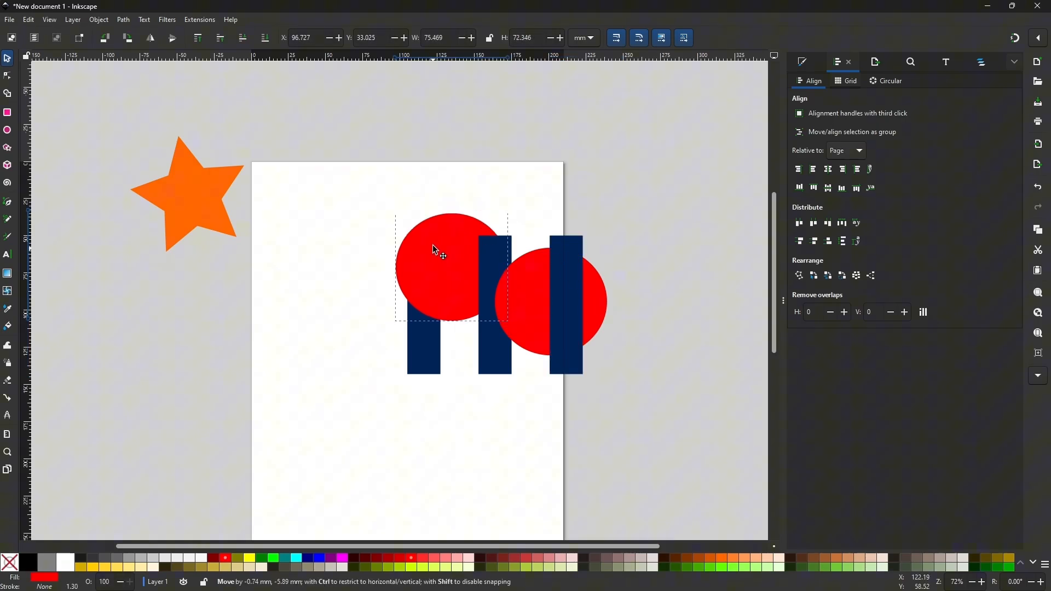